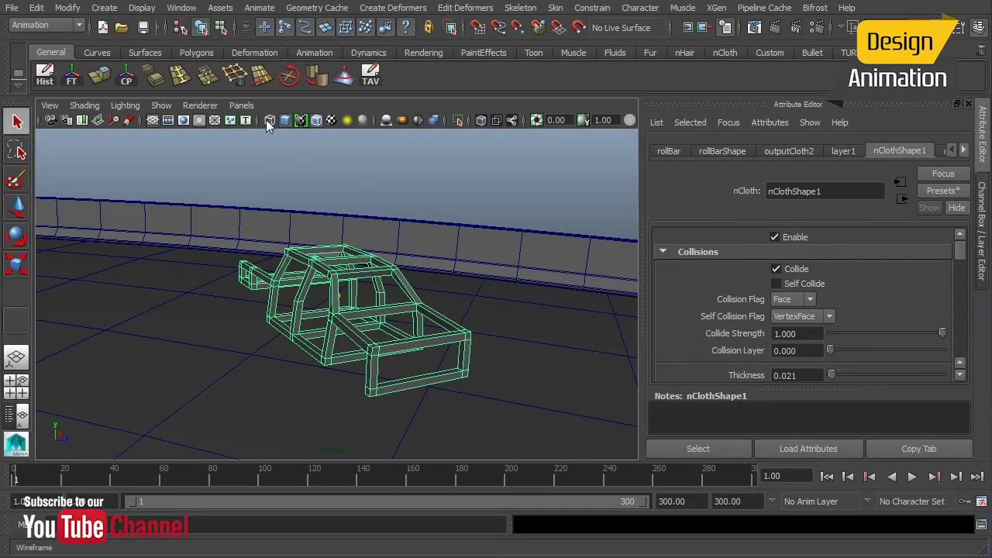
- Look through camera1 and play back the roll-cage simulation down the highway
click(241, 105)
mouse_move(294, 122)
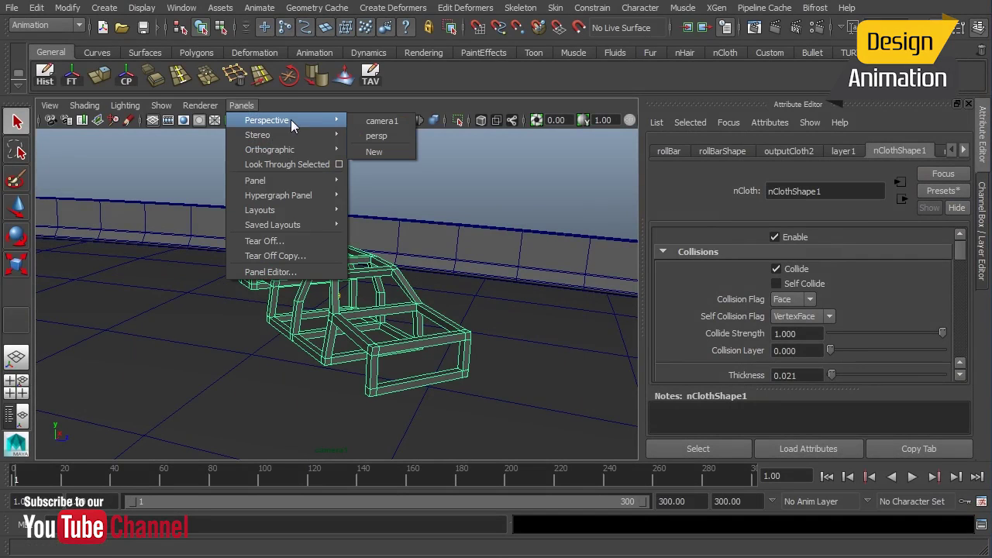
click(380, 120)
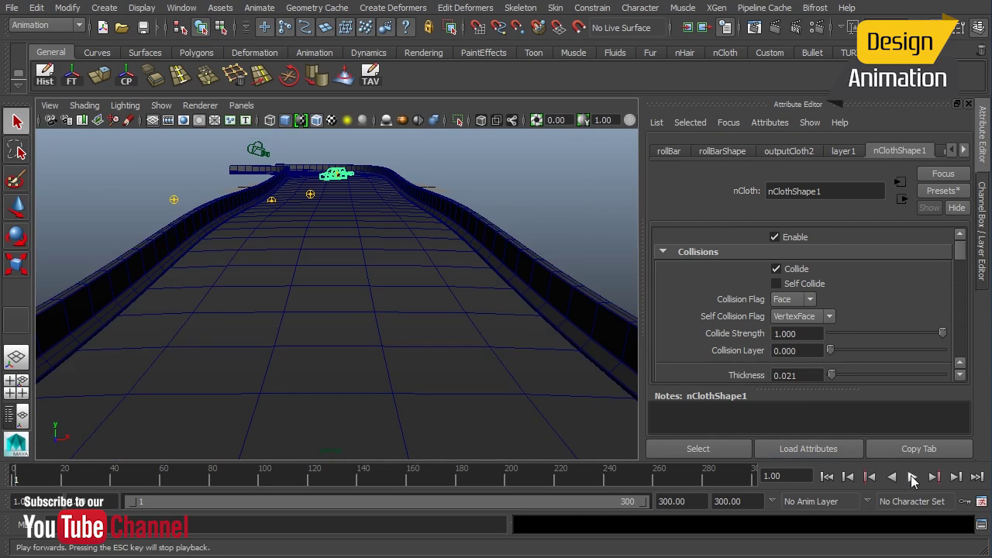
click(912, 477)
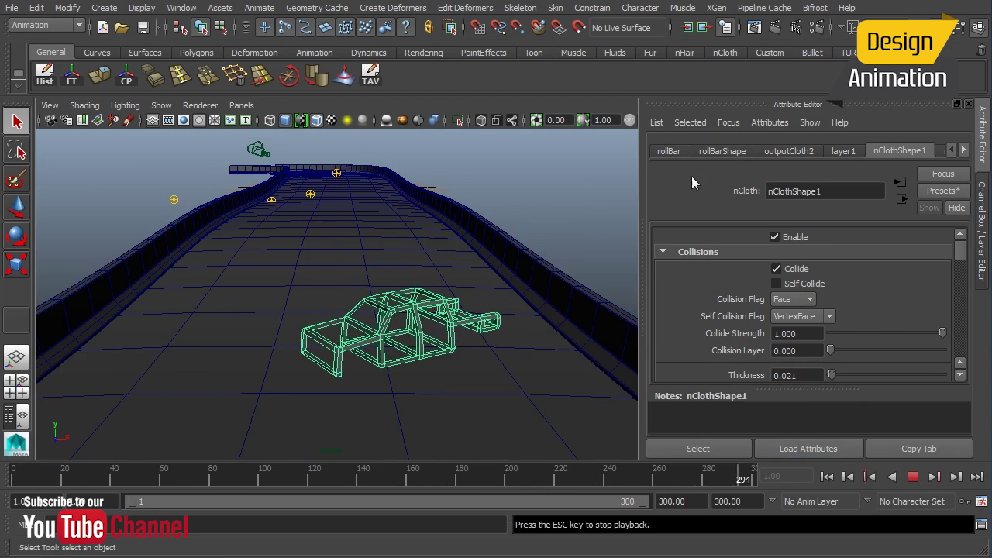
- Show the rollBarCache1 cache settings, rewind to frame 1, and return to the perspective view
click(964, 150)
click(911, 152)
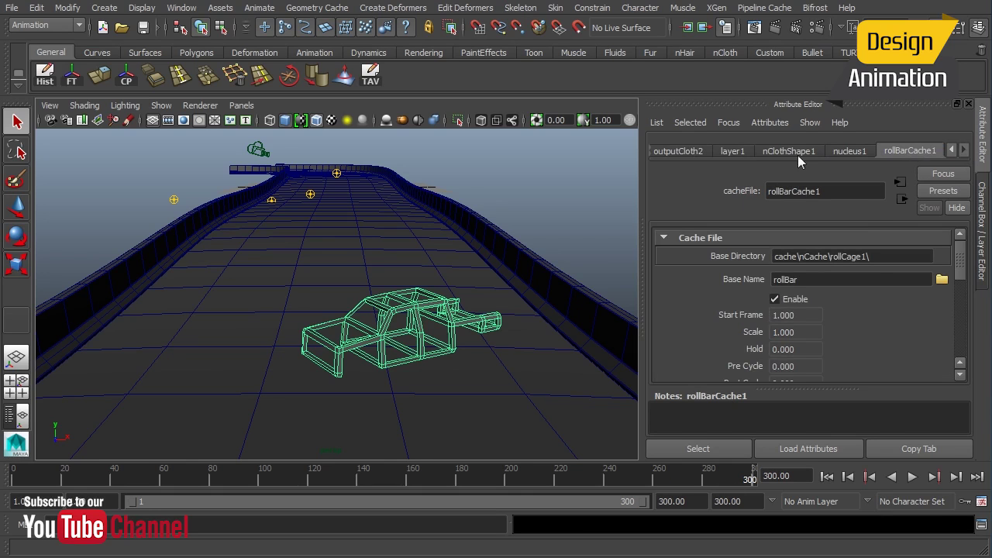
click(826, 476)
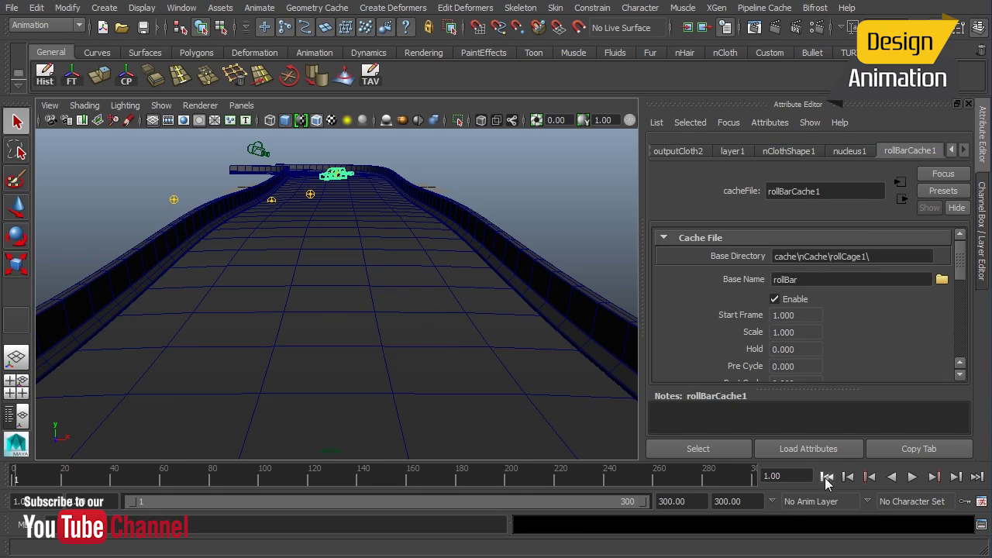
click(245, 104)
mouse_move(271, 122)
click(393, 128)
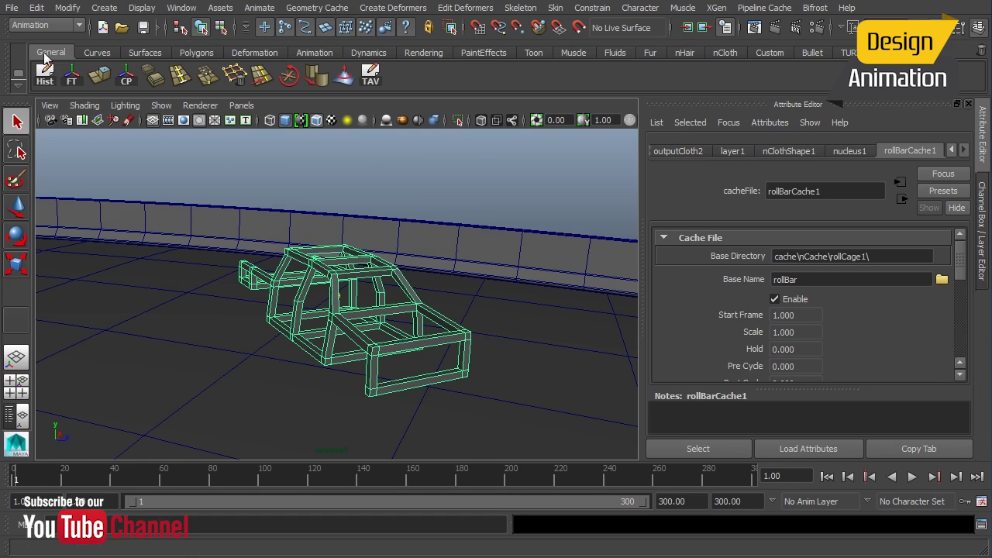
- Import masterTruck.ma into the scene and select the truck
click(19, 7)
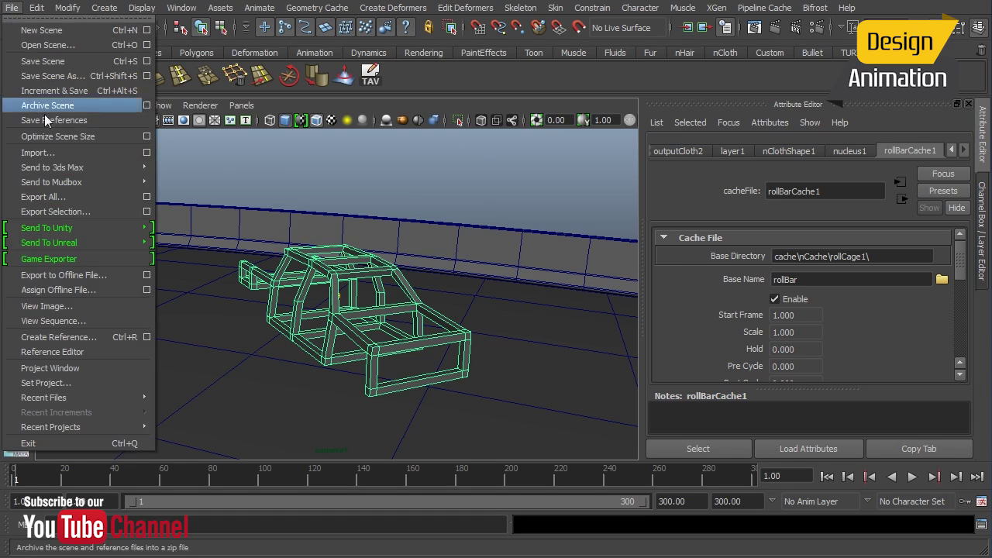
click(49, 153)
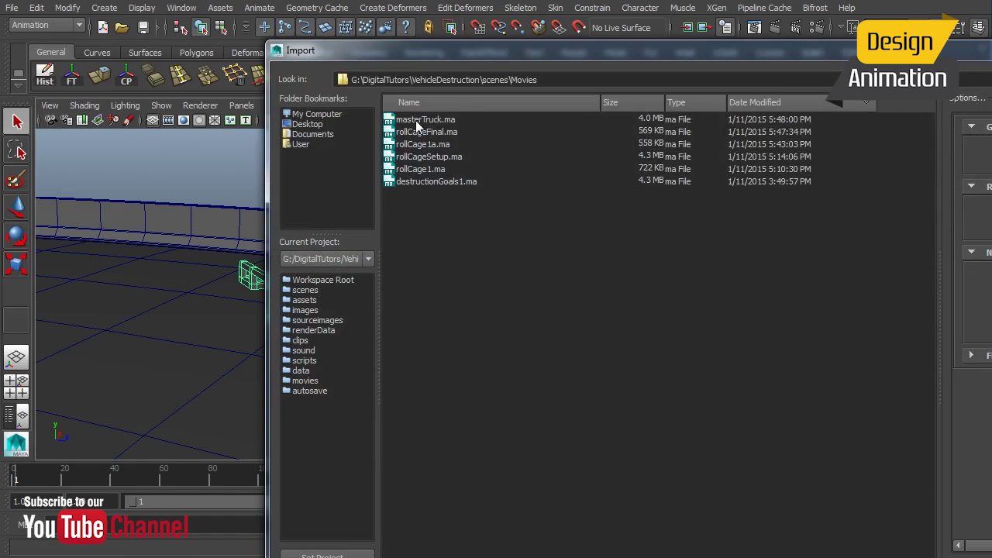
double_click(418, 120)
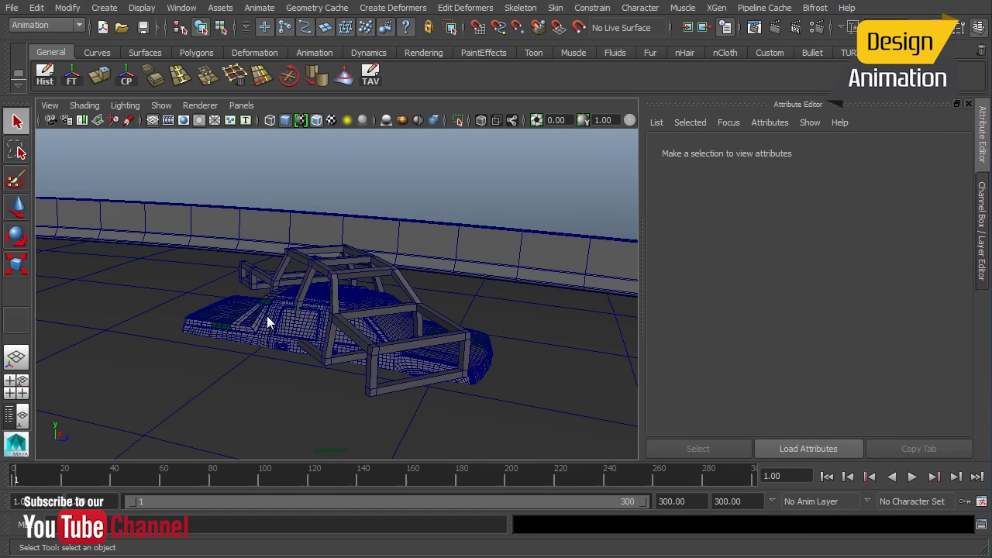
click(268, 323)
- Open the Outliner, move it beside the model, and show the Channel Box
click(185, 8)
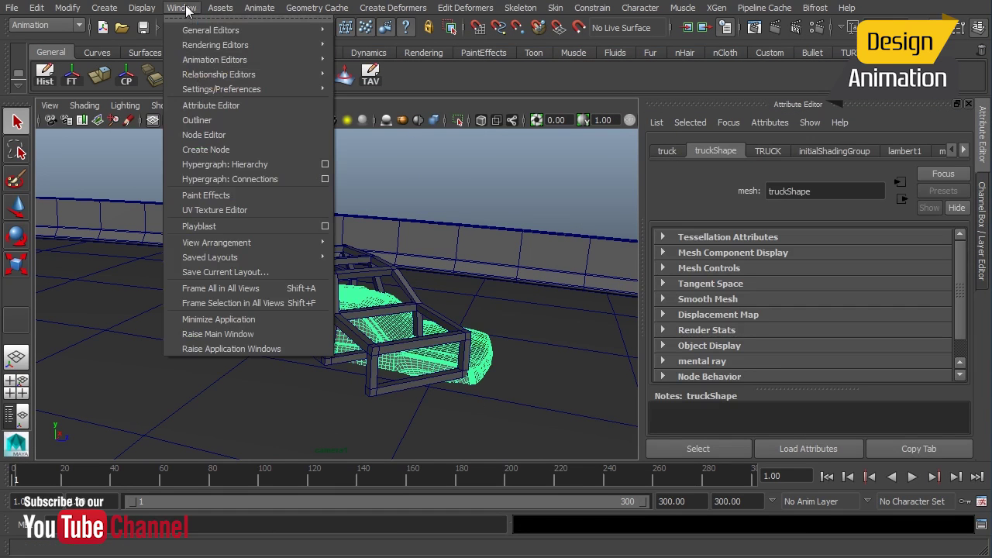
click(201, 118)
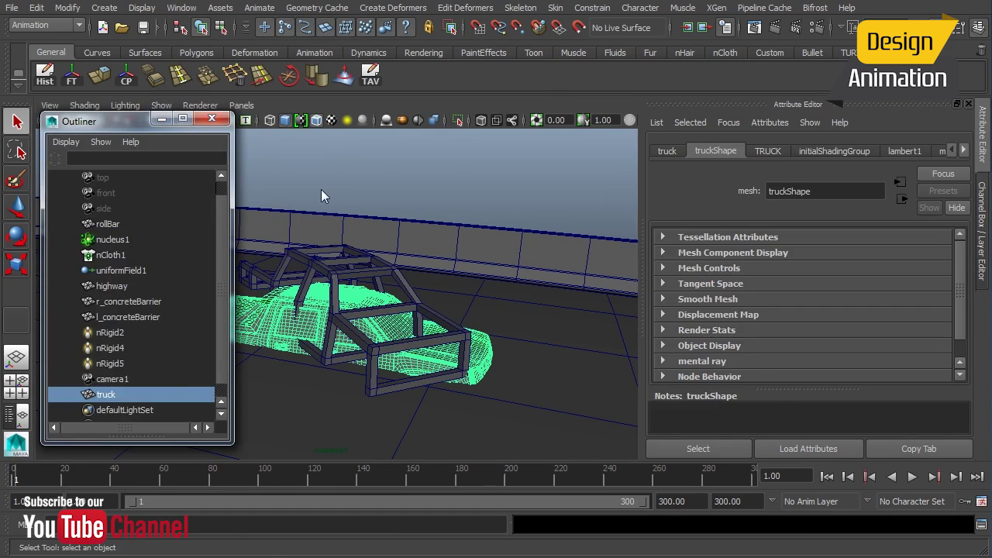
drag(136, 117, 612, 9)
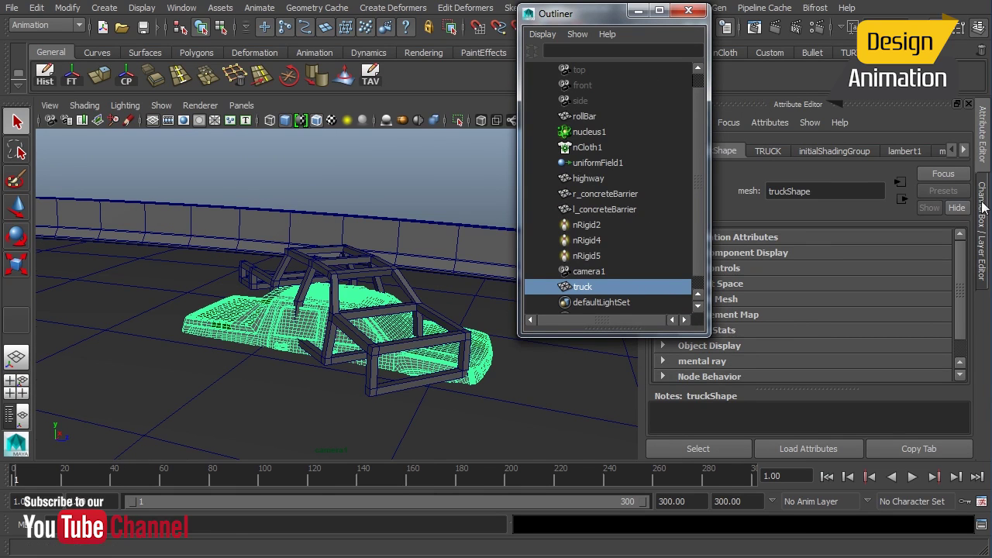
click(957, 207)
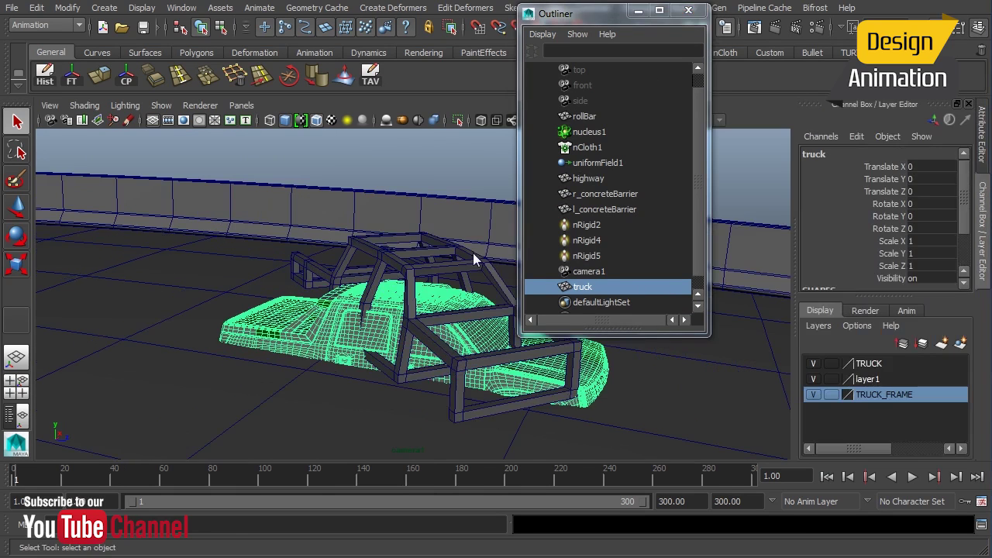
- Transfer rollBar's translate and rotate values to the truck (Translate Y 0.677, Rotate Y -39.722)
click(593, 116)
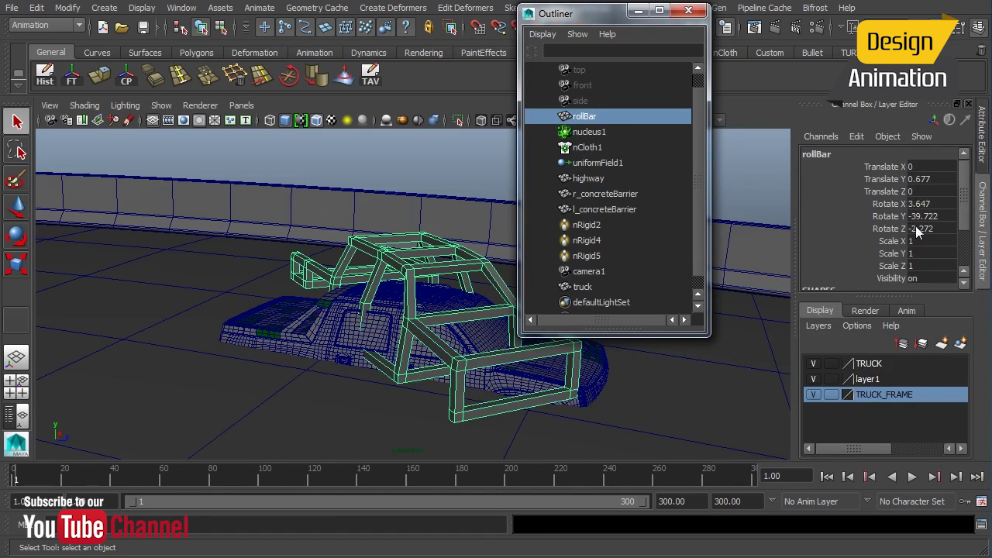
drag(891, 167, 895, 231)
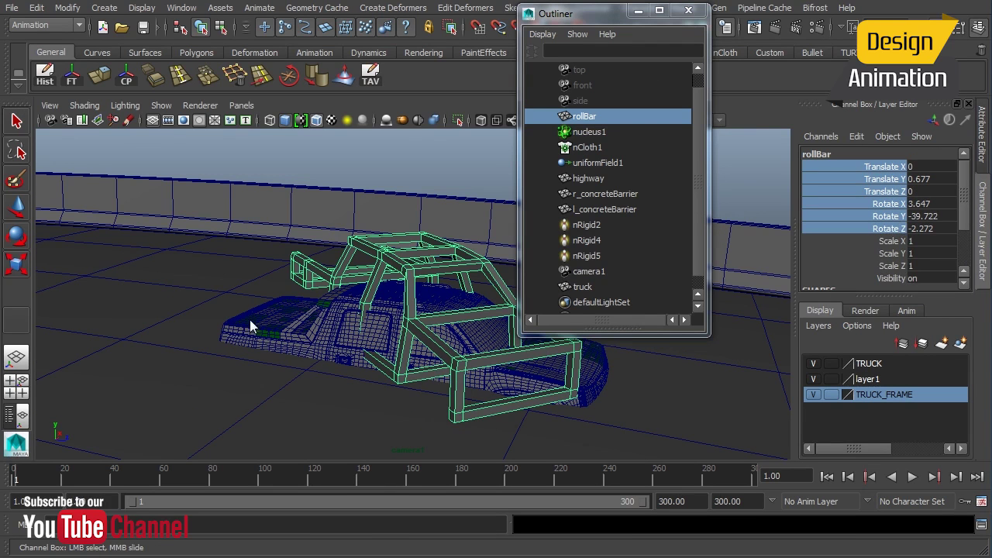
shift+click(286, 329)
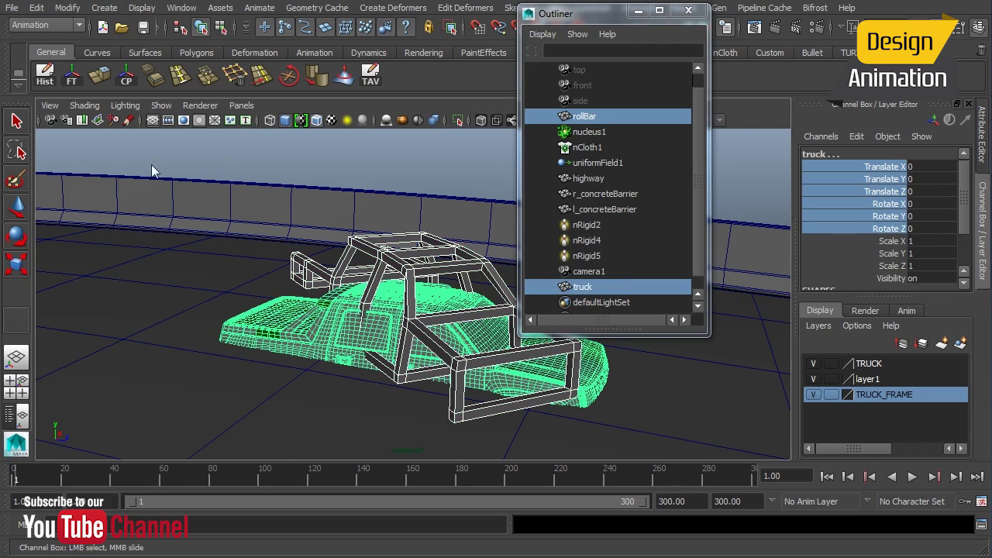
click(36, 9)
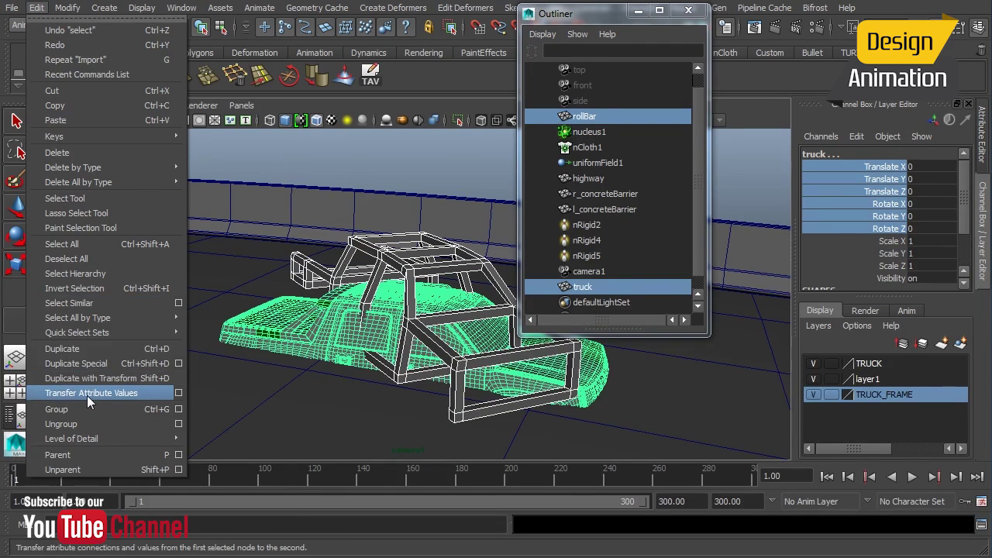
click(180, 395)
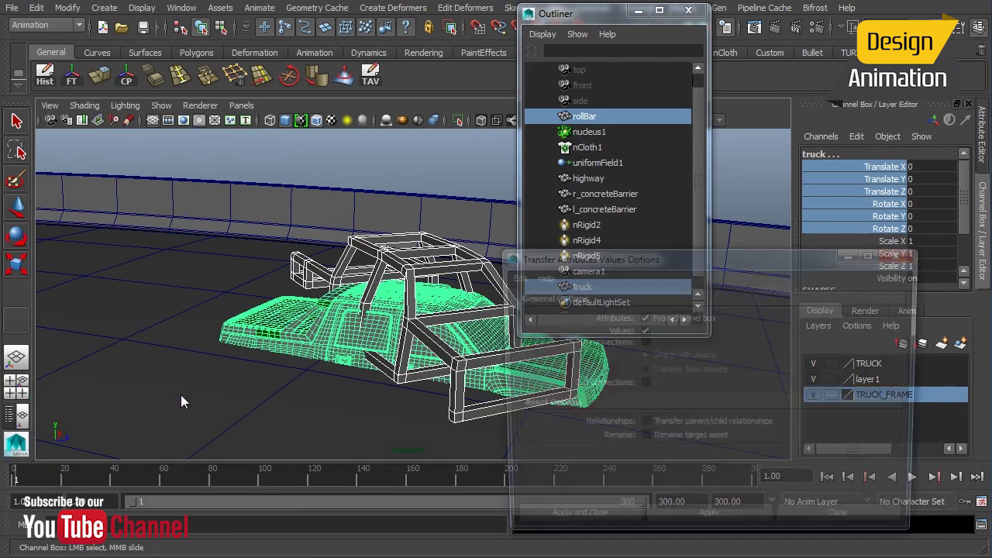
drag(633, 258, 418, 47)
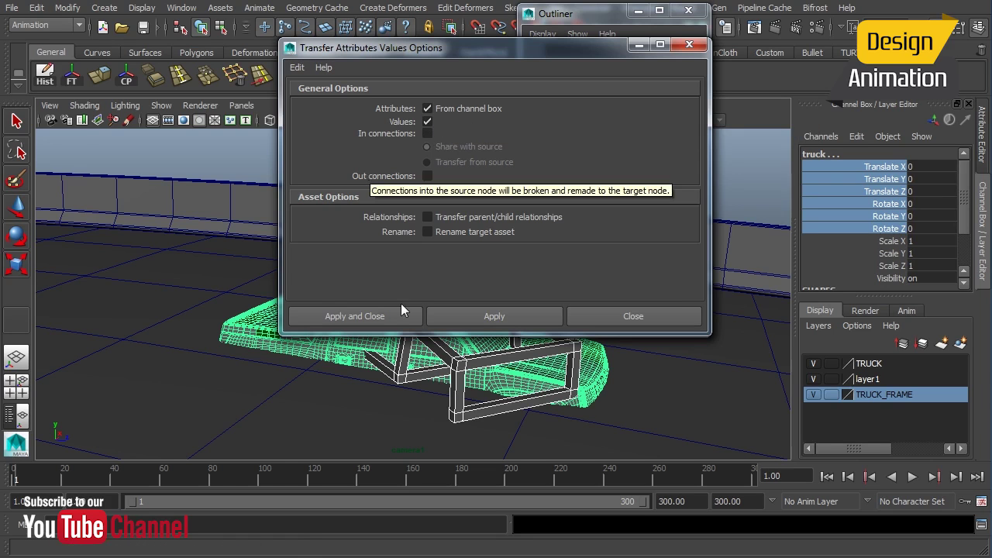
click(351, 320)
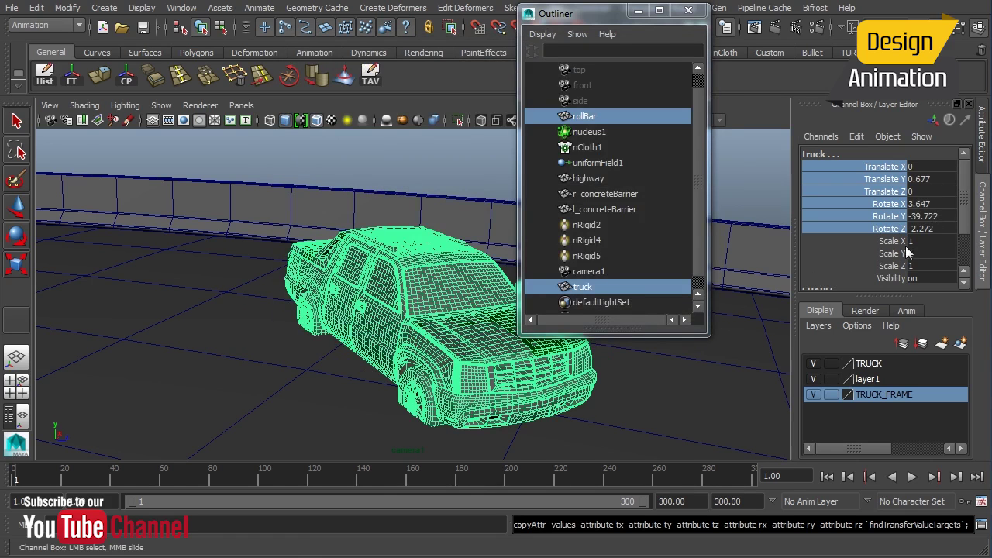
drag(601, 17, 665, 27)
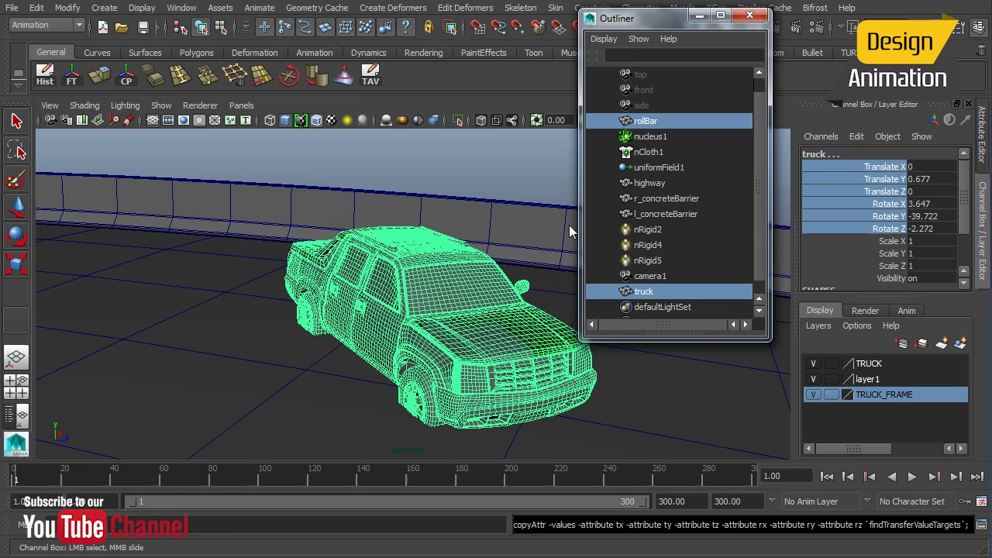
drag(664, 23, 678, 22)
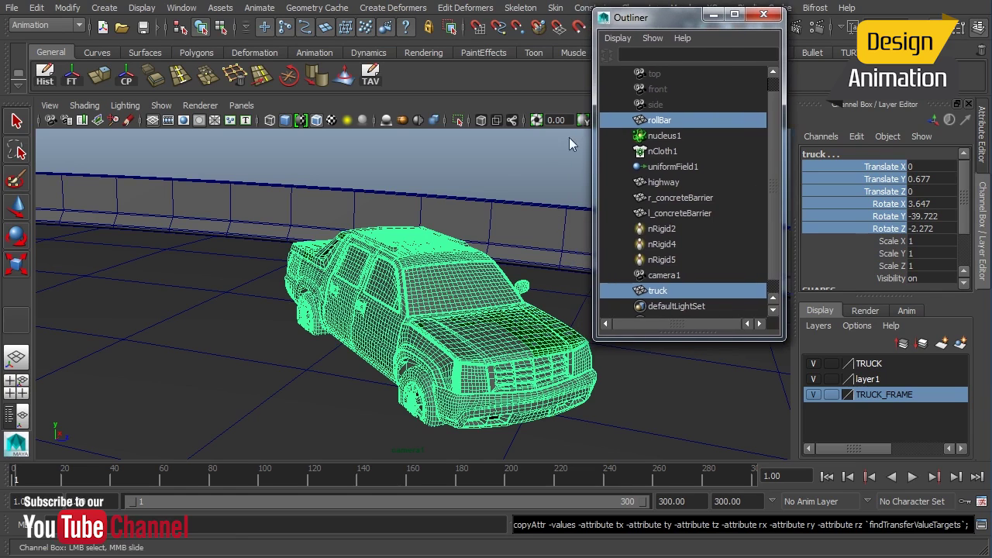
click(501, 164)
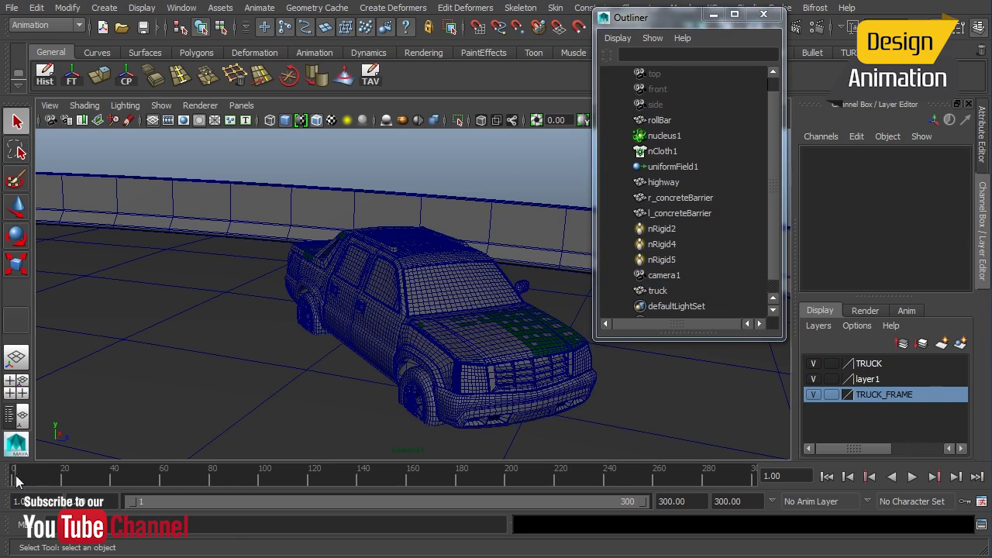
drag(16, 481, 38, 475)
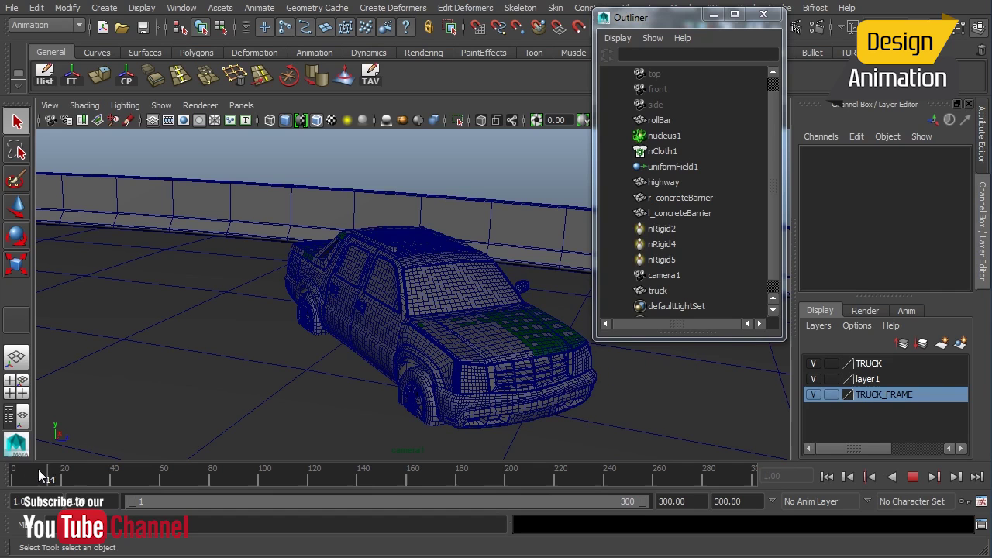
key(alt+shift+v)
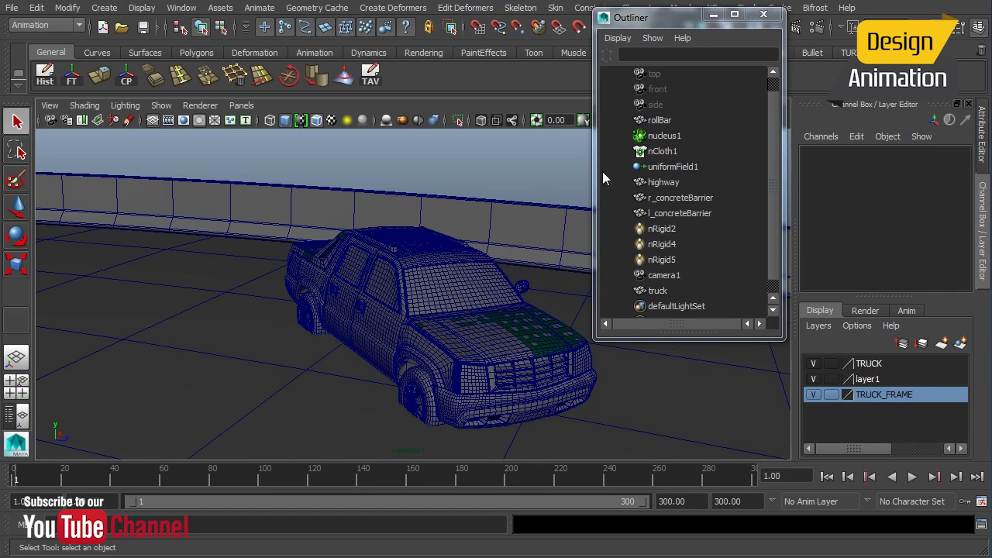
- Parent the truck under rollBar and test it with a quick playback
click(664, 291)
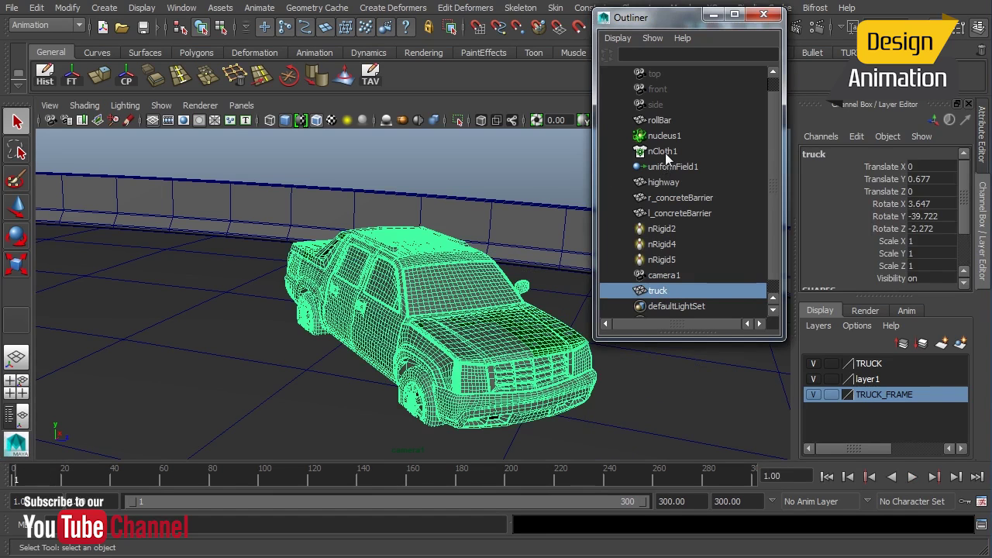
ctrl+click(666, 120)
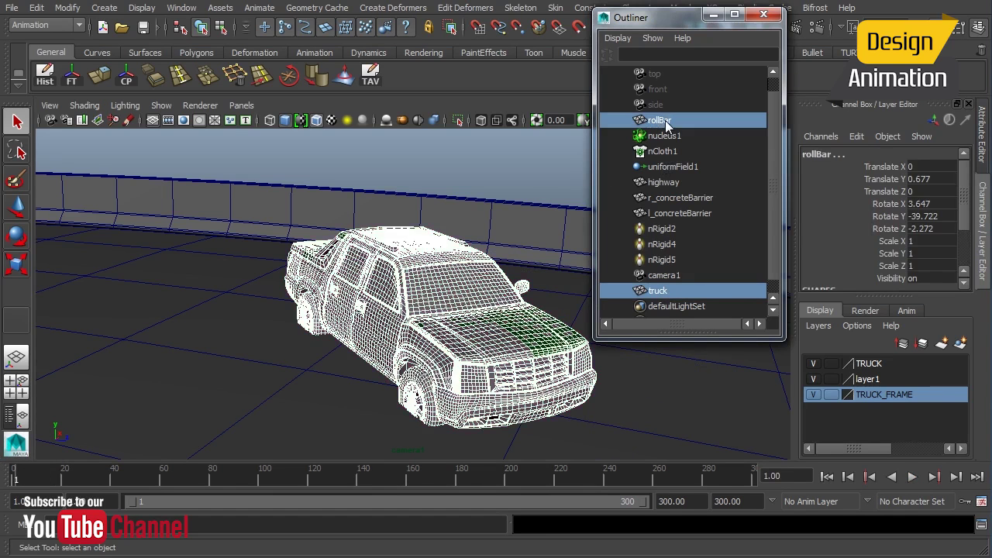
key(p)
click(618, 120)
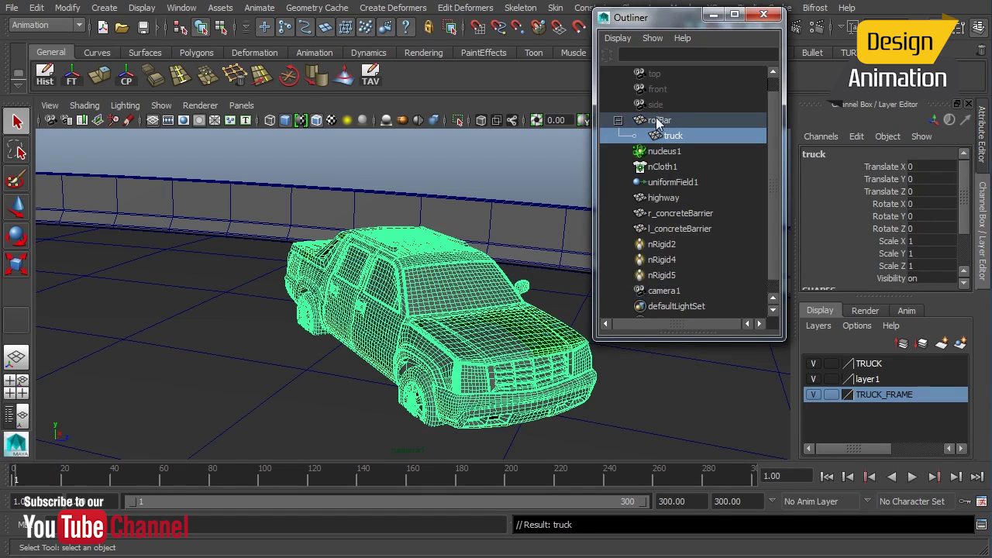
key(alt+v)
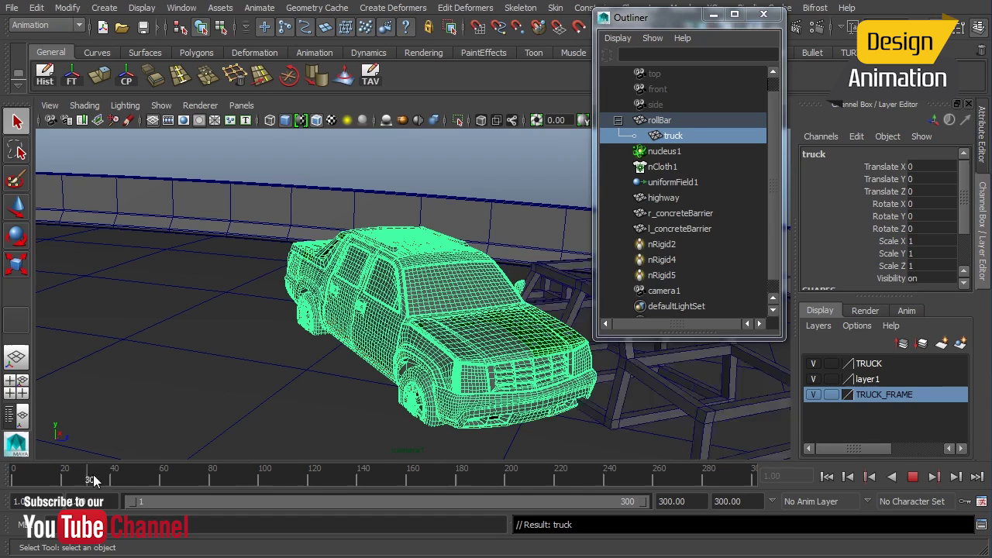
key(alt+v)
- Select the rollBar frame with the Move tool and scrub the simulation to frame 43
alt+middle_drag(506, 316, 234, 310)
key(q)
click(456, 284)
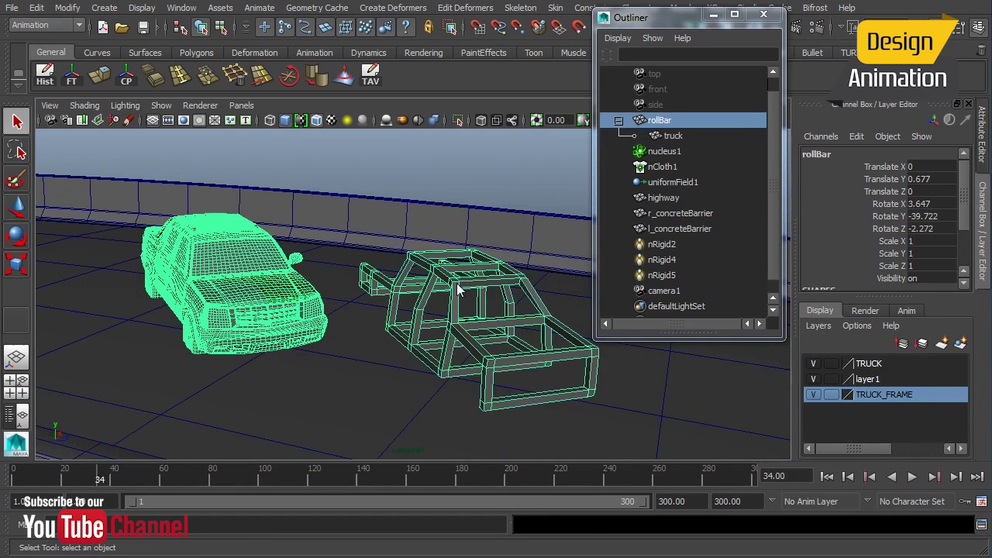
key(w)
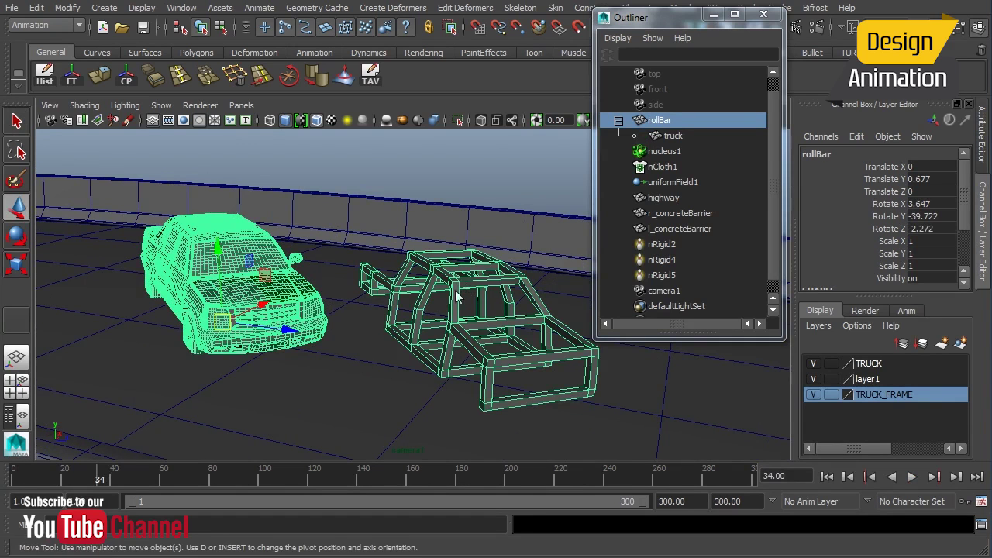
drag(112, 480, 123, 480)
alt+right_drag(503, 337, 250, 323)
alt+drag(250, 323, 220, 476)
- Play the simulation to frame 95, then rewind to frame 1 and frame the truck
key(alt+v)
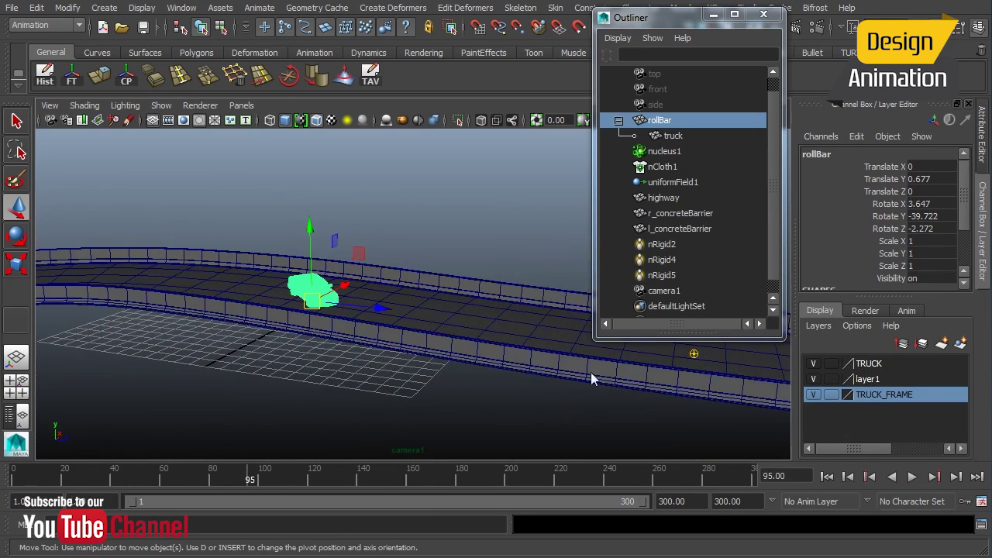
alt+drag(590, 372, 275, 348)
key(alt+v)
alt+drag(352, 326, 402, 329)
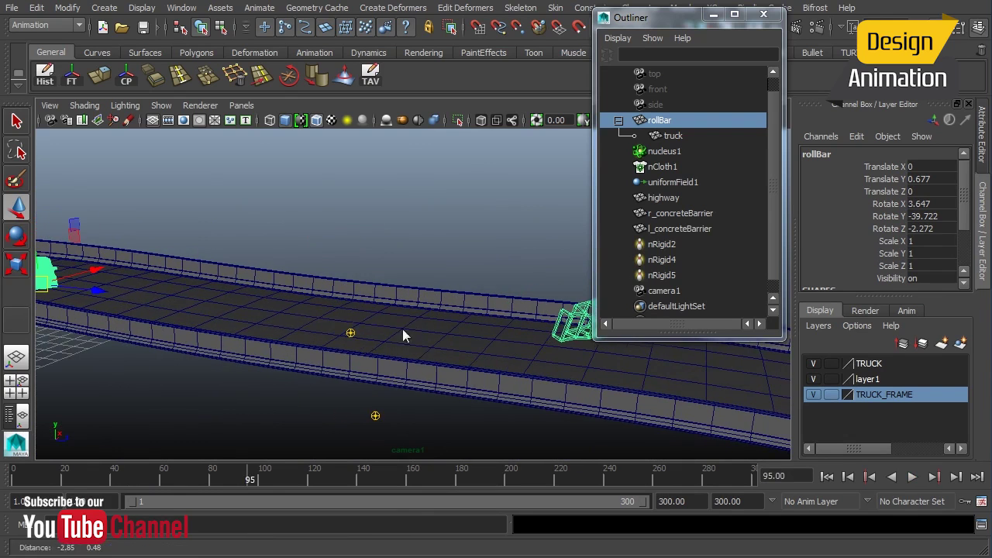
click(826, 476)
alt+middle_drag(106, 258, 394, 335)
alt+right_drag(395, 335, 387, 355)
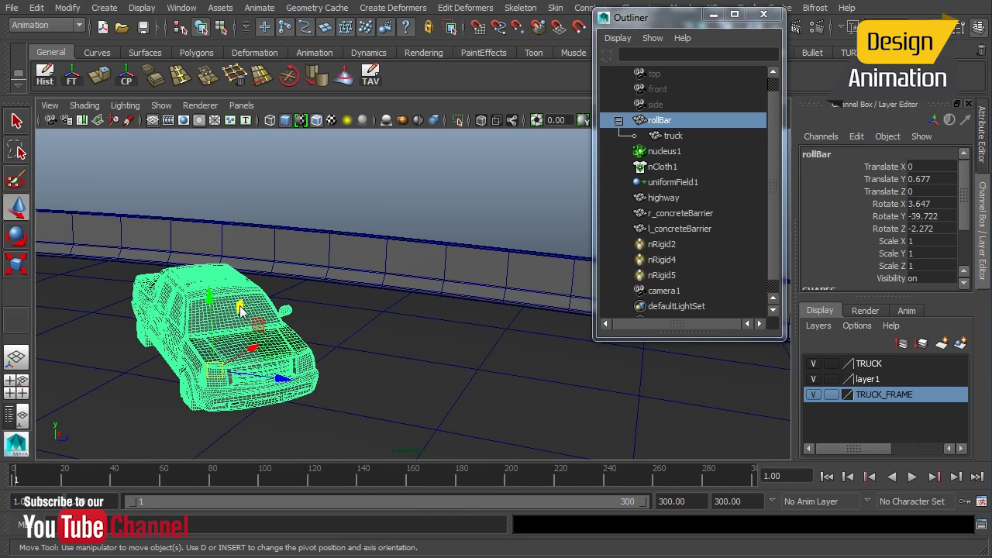
alt+right_drag(240, 310, 361, 250)
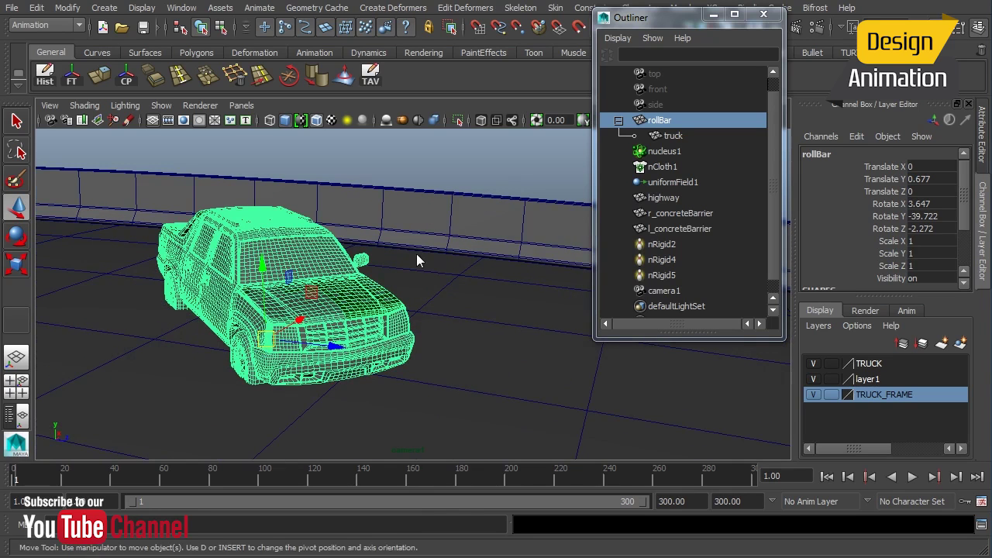
click(814, 364)
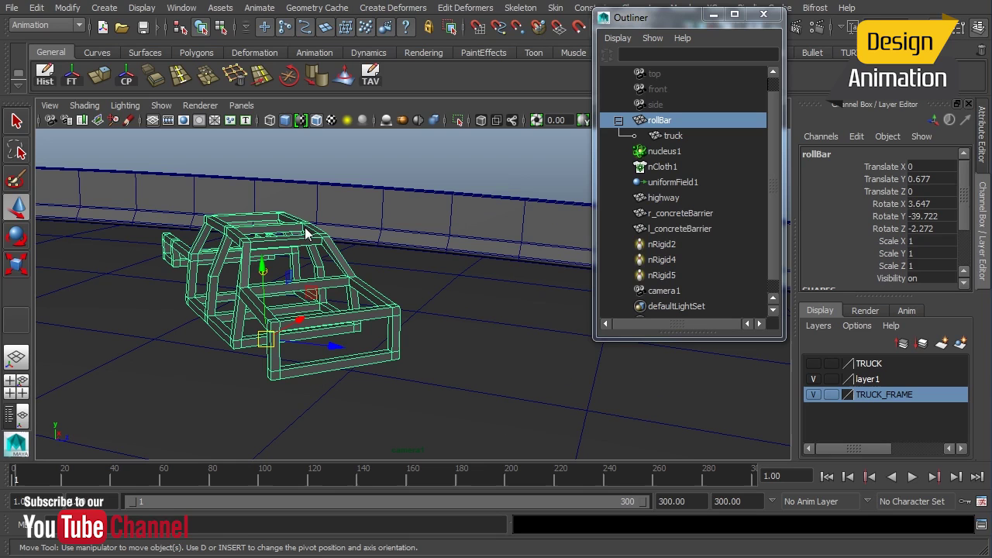
click(366, 183)
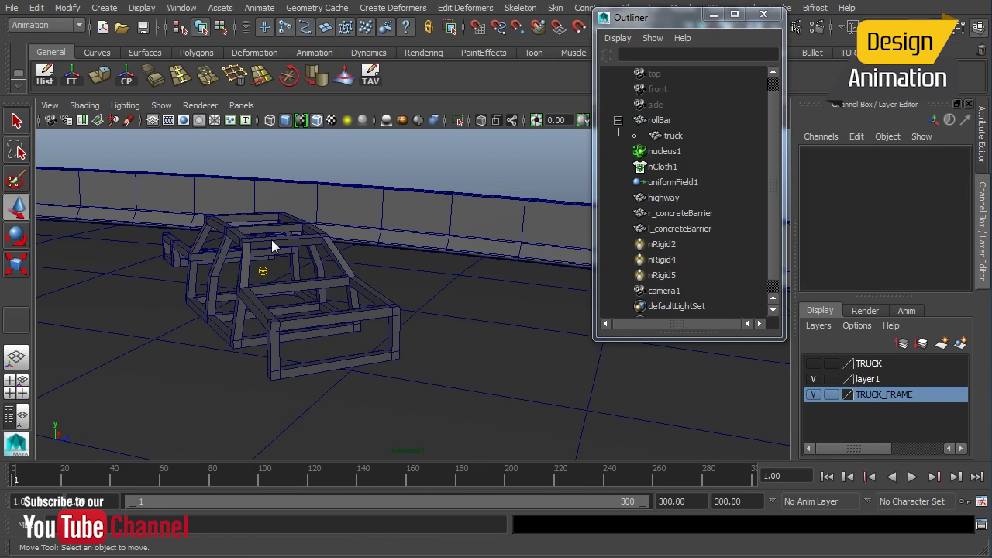
alt+drag(253, 248, 275, 256)
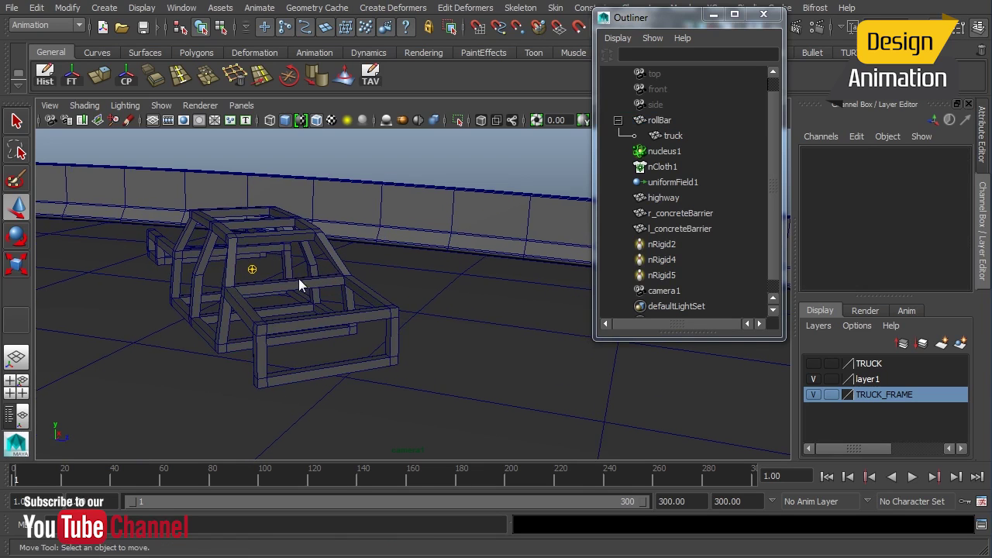
click(299, 284)
right_drag(306, 285, 316, 324)
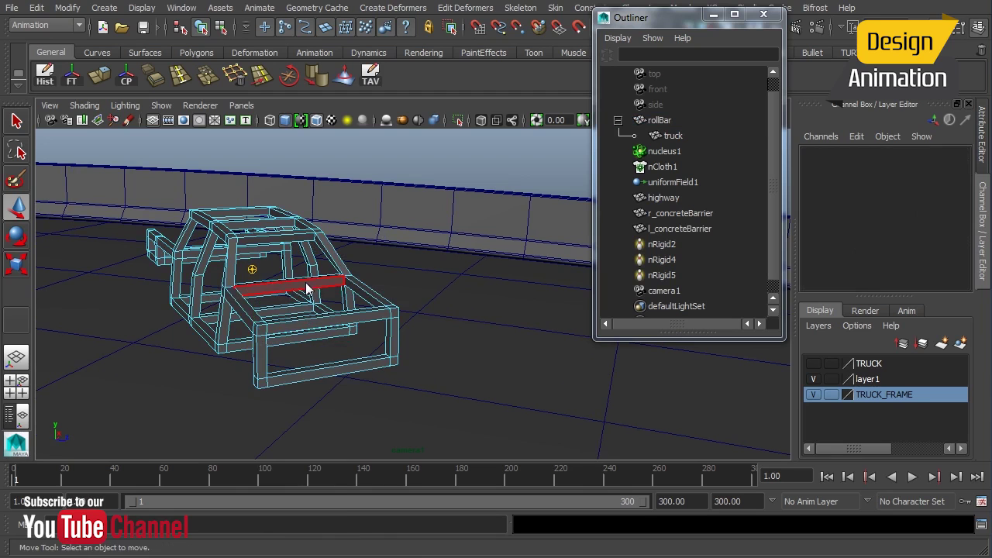
click(307, 287)
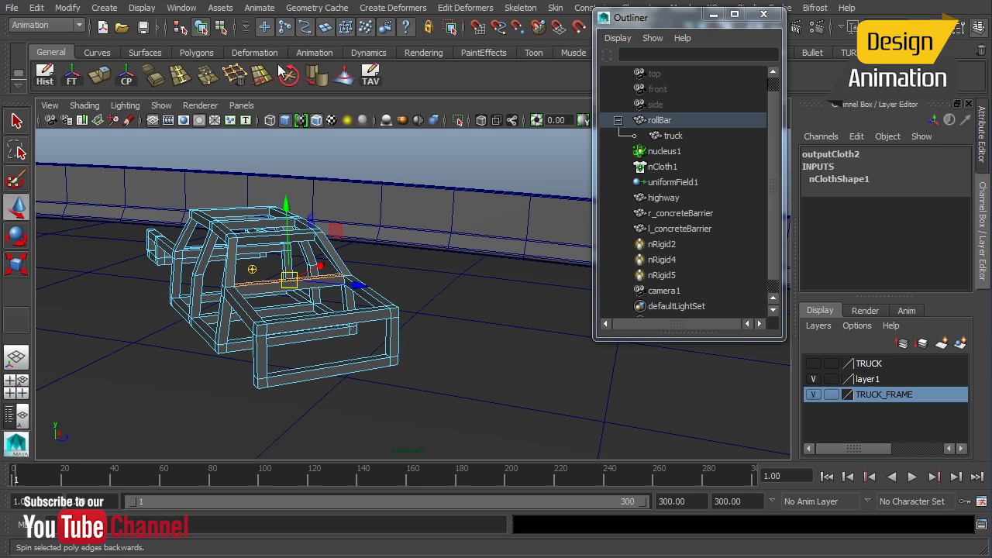
click(104, 8)
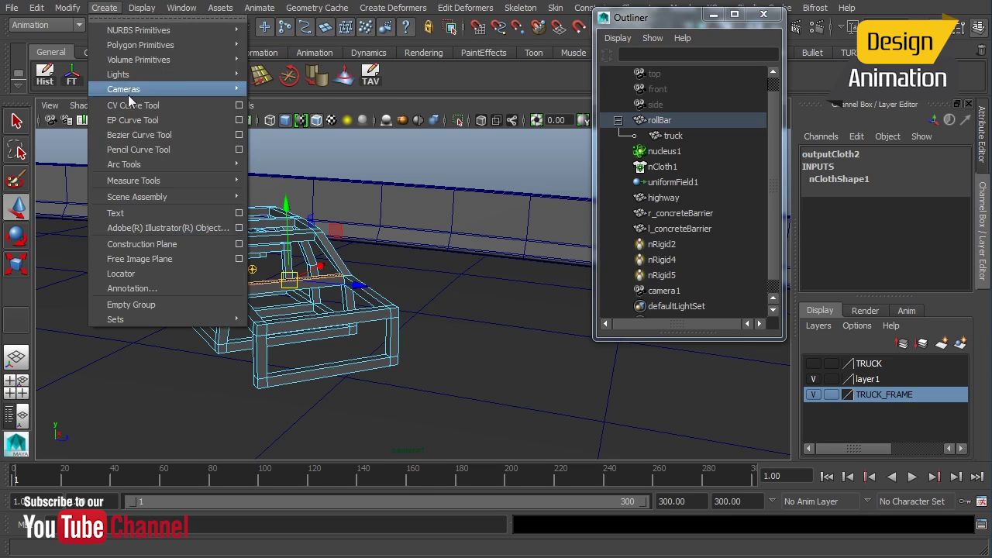
click(362, 155)
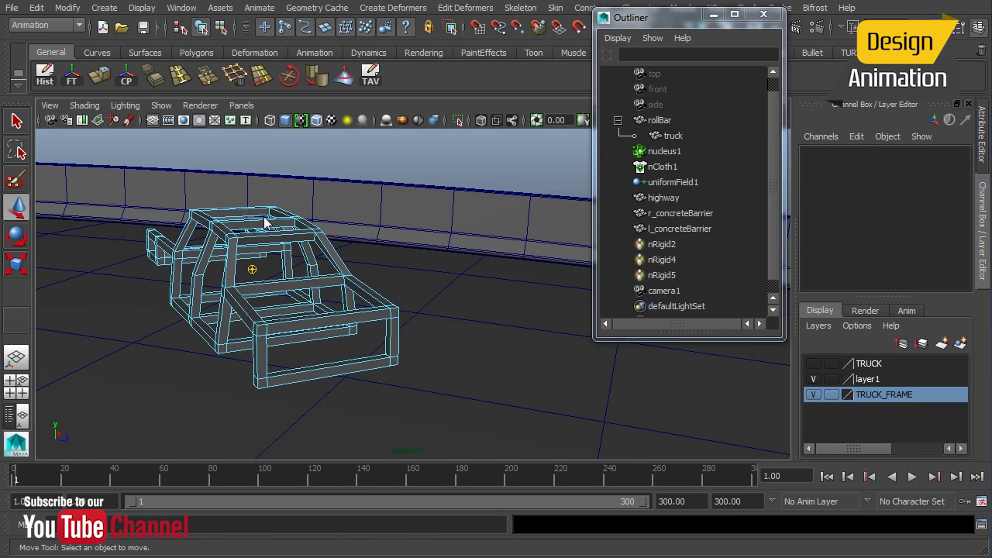
right_drag(264, 222, 299, 222)
click(298, 221)
click(324, 167)
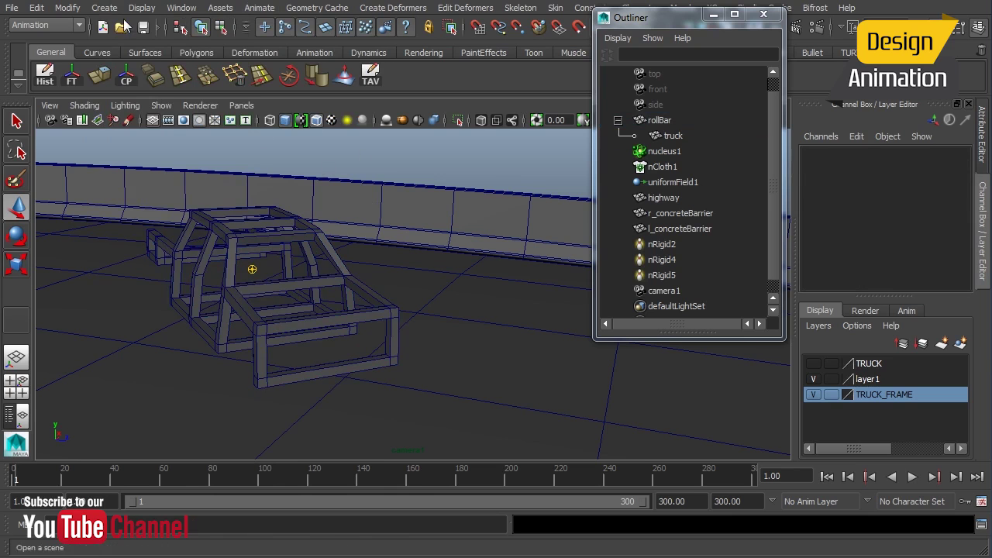
- Create locator1 above the roll-cage frame at Translate Y 3.132
click(104, 8)
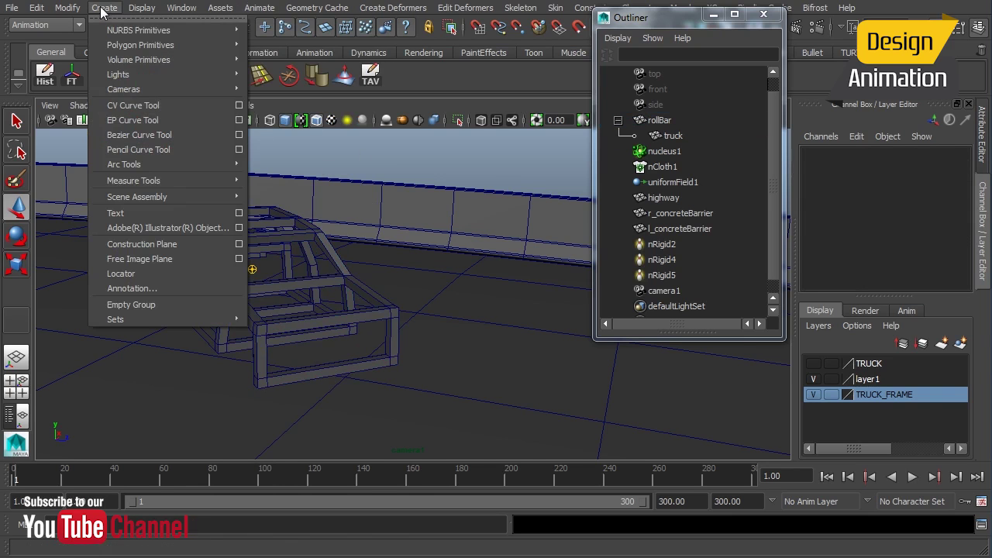
click(132, 276)
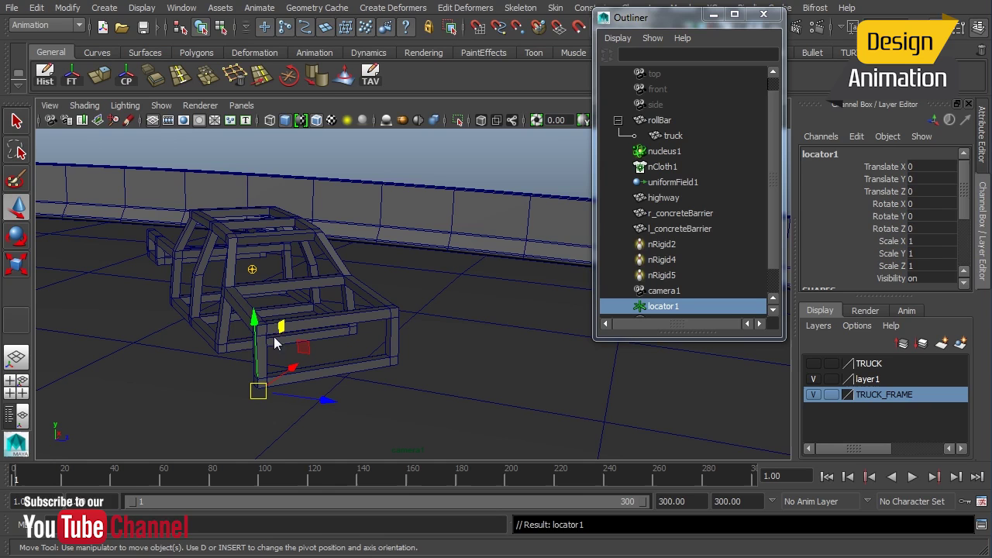
alt+drag(459, 282, 401, 287)
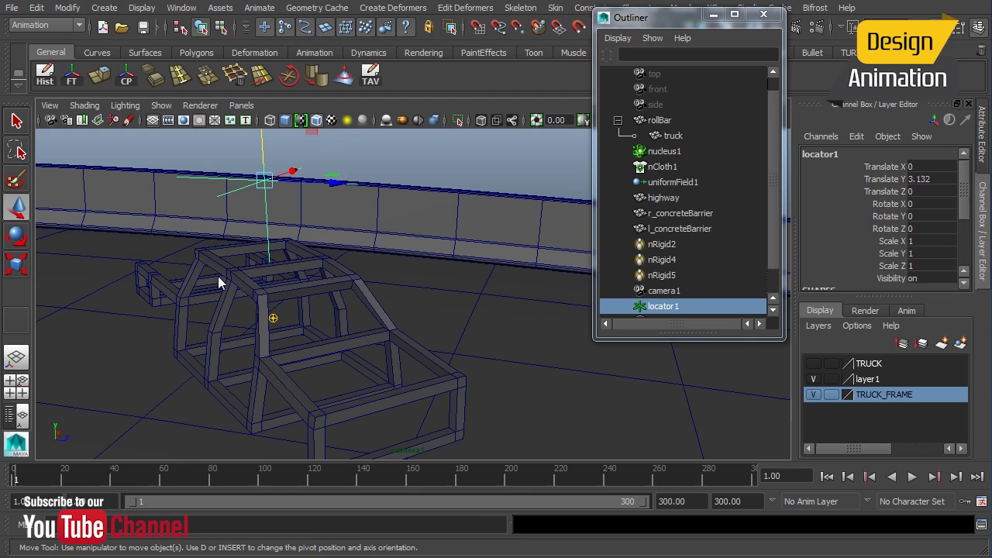
- Select the rollBar frame and switch it to face selection mode
click(364, 340)
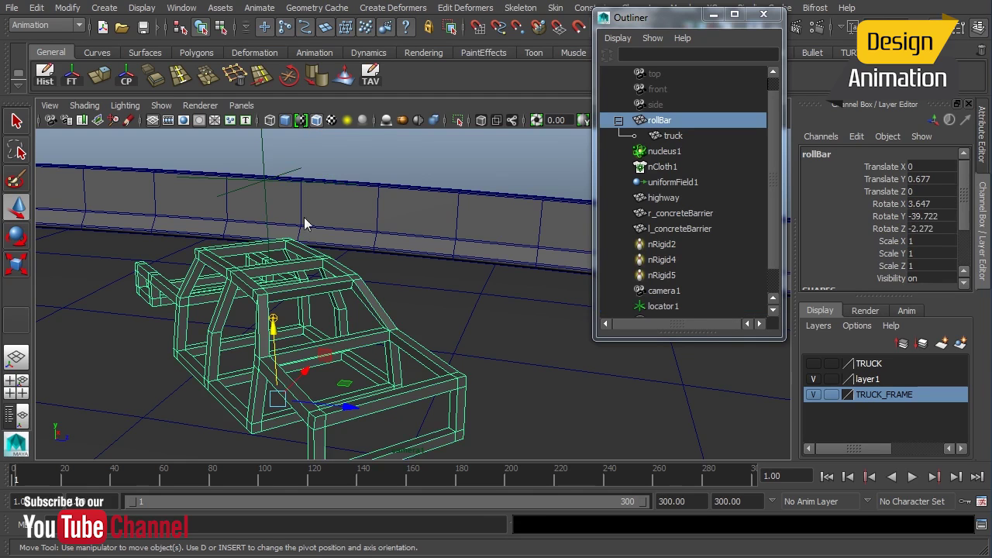
alt+drag(278, 199, 282, 190)
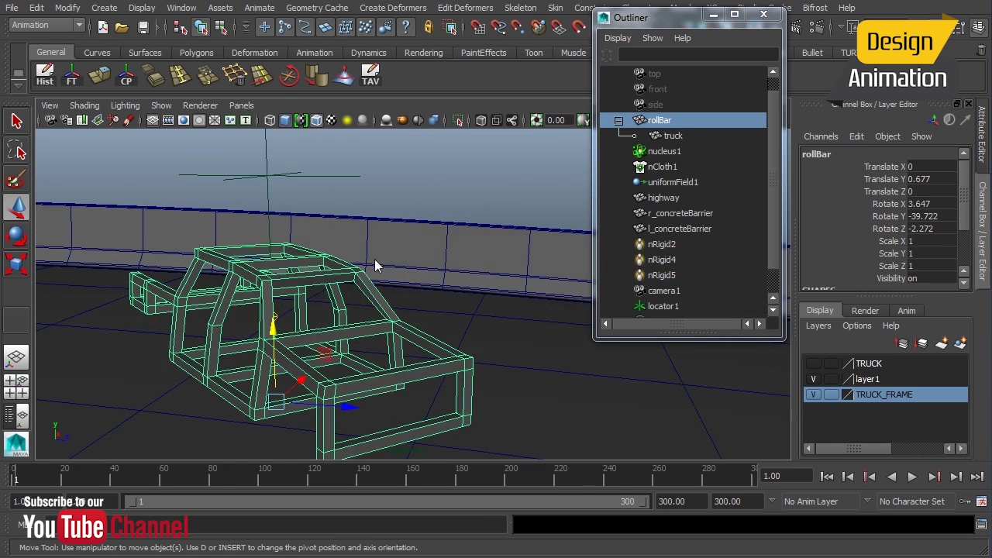
right_drag(341, 271, 346, 311)
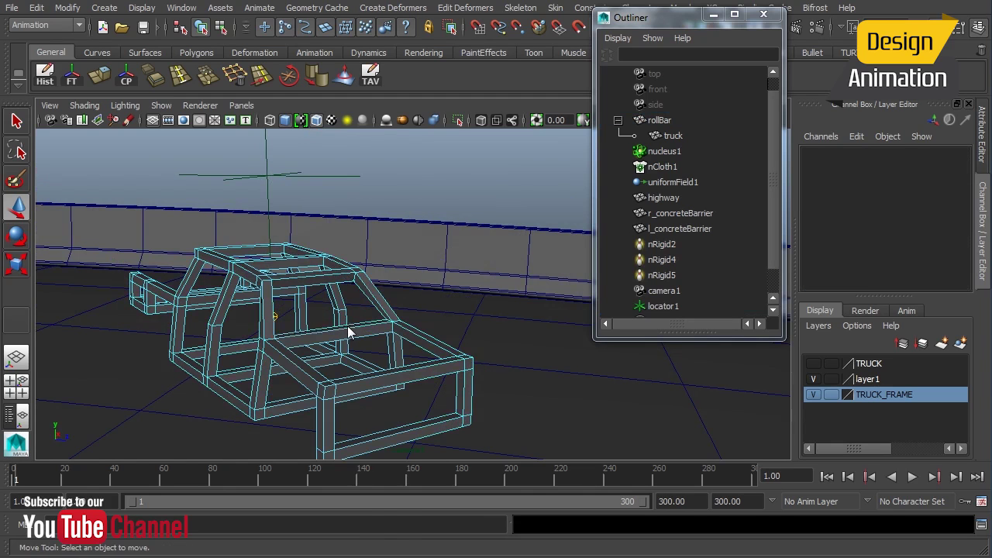
- Select a roll-cage face plus locator1 and apply a Point On Poly constraint
click(349, 332)
alt+drag(387, 321, 270, 188)
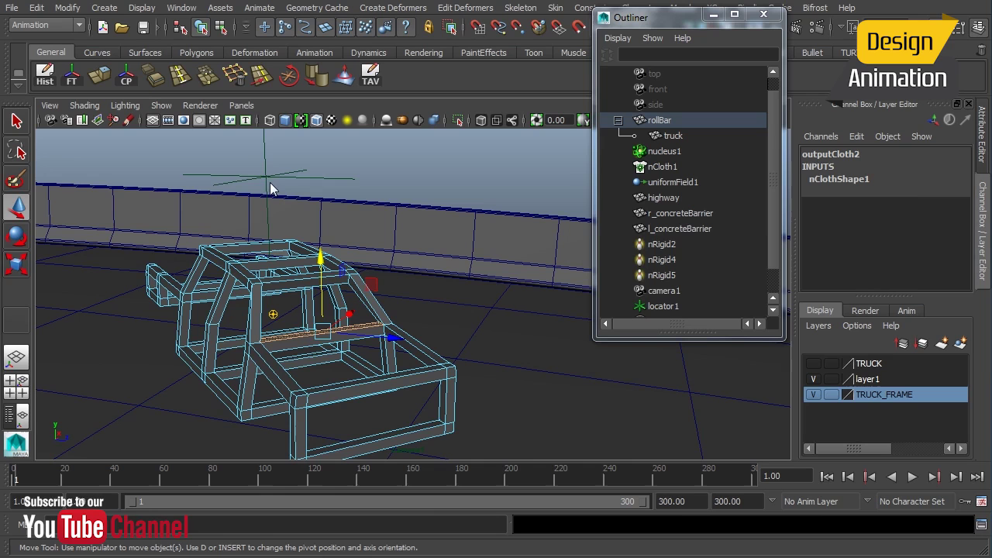
click(266, 182)
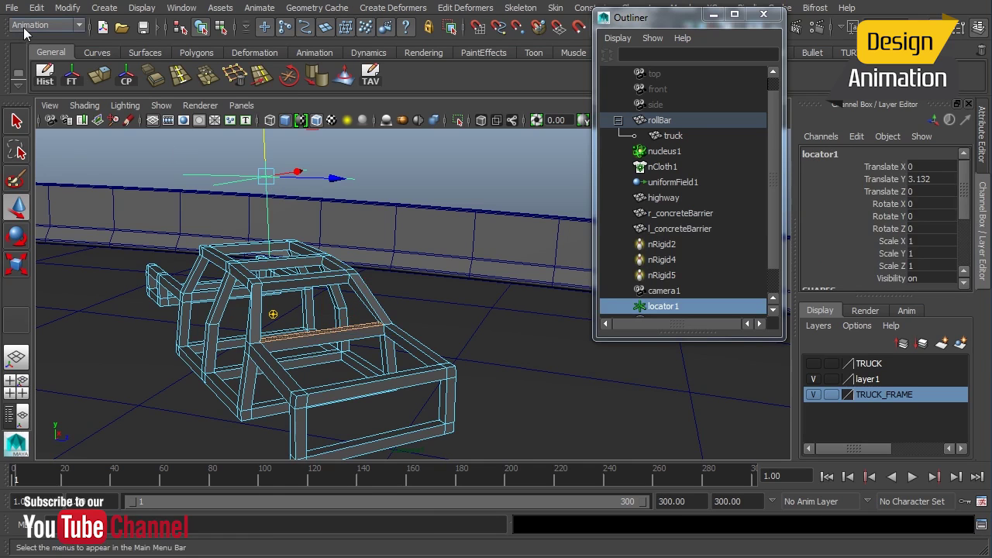
drag(626, 19, 648, 78)
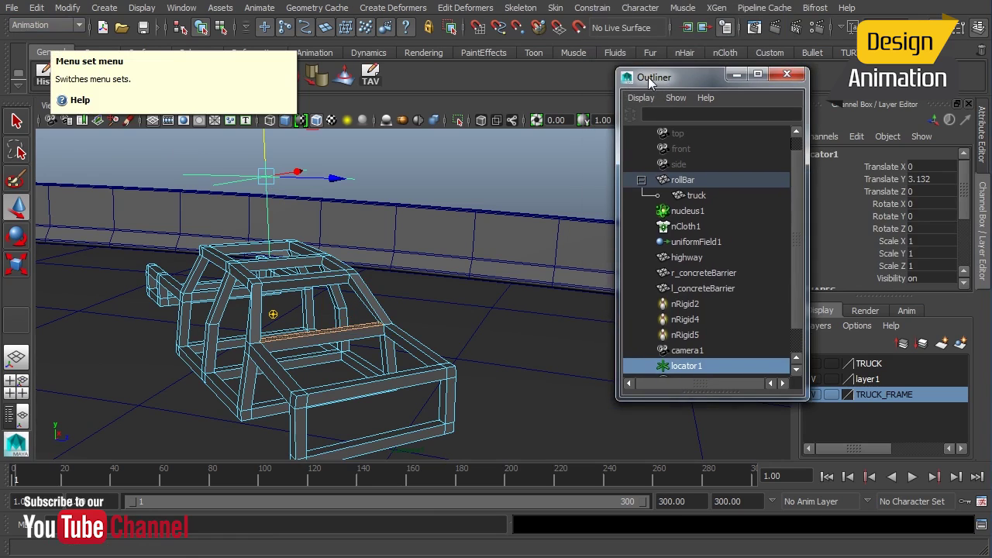
click(592, 9)
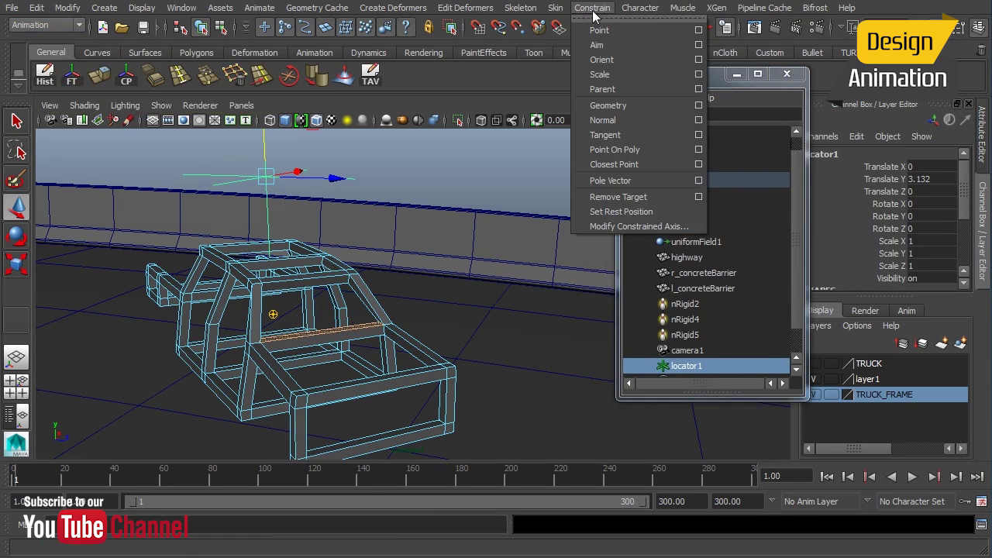
click(614, 151)
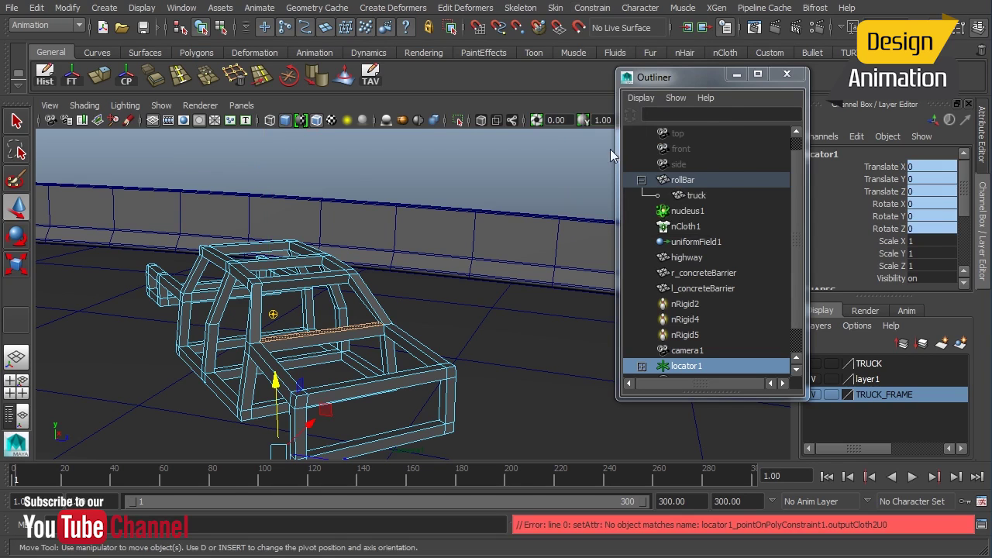
alt+drag(317, 210, 346, 311)
- Switch to wireframe, undo back past the constraint, and pick an edge on the frame
key(4)
key(ctrl+z)
key(ctrl+z)
key(ctrl+z)
key(ctrl+z)
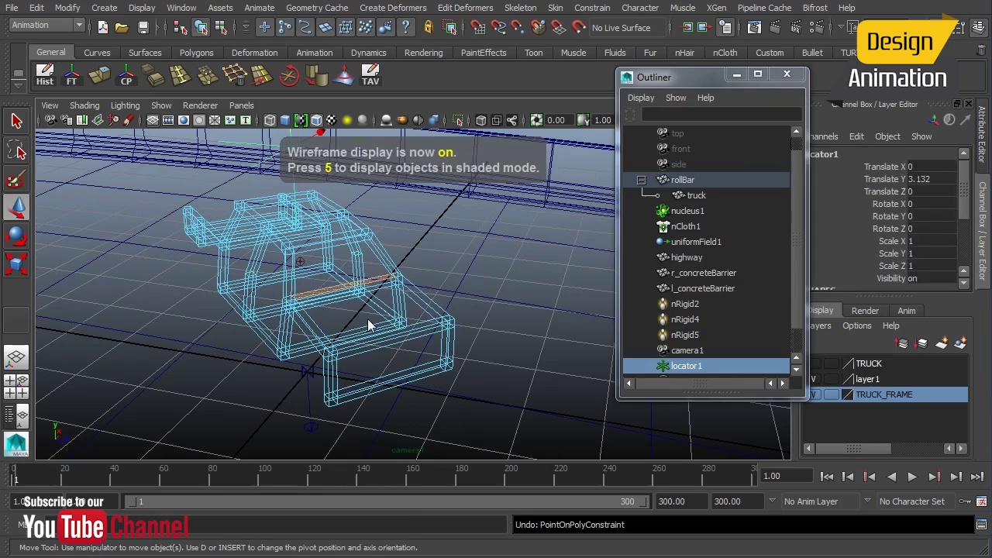
key(ctrl+z)
key(ctrl+z)
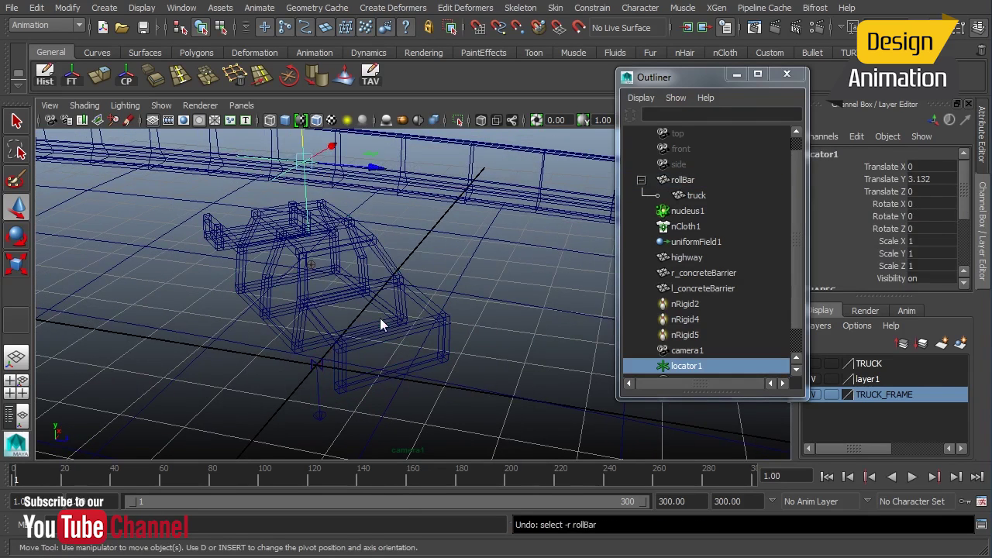
click(378, 285)
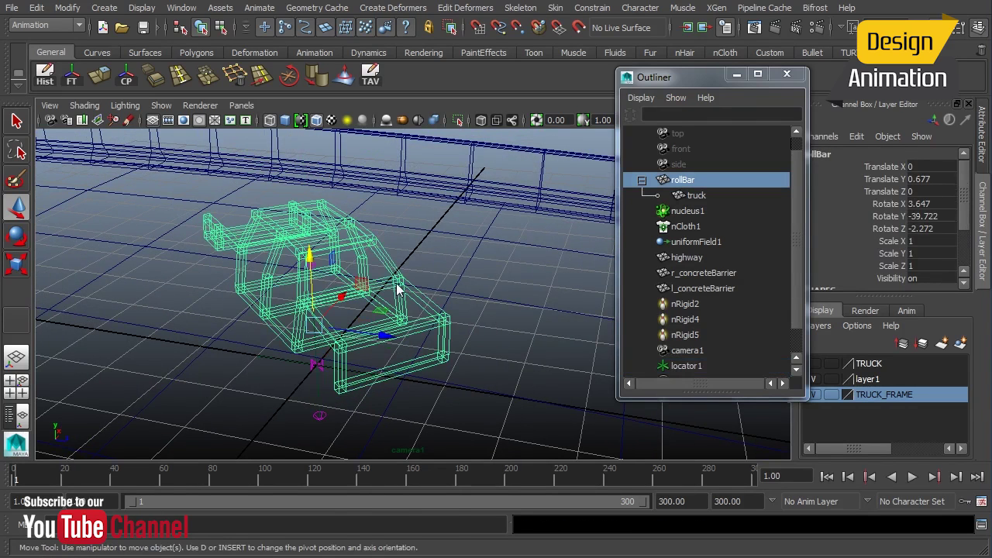
right_drag(378, 285, 391, 248)
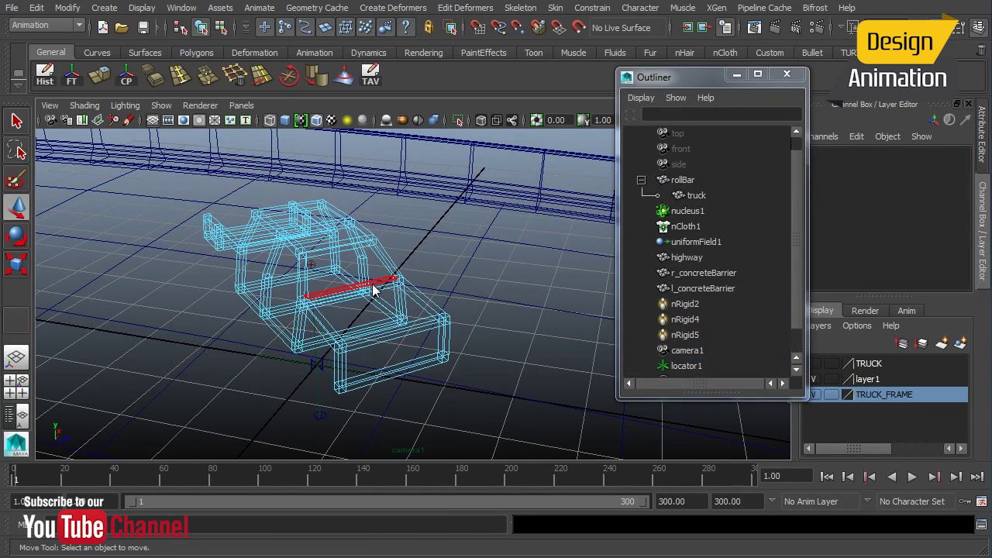
click(373, 290)
alt+drag(431, 288, 585, 222)
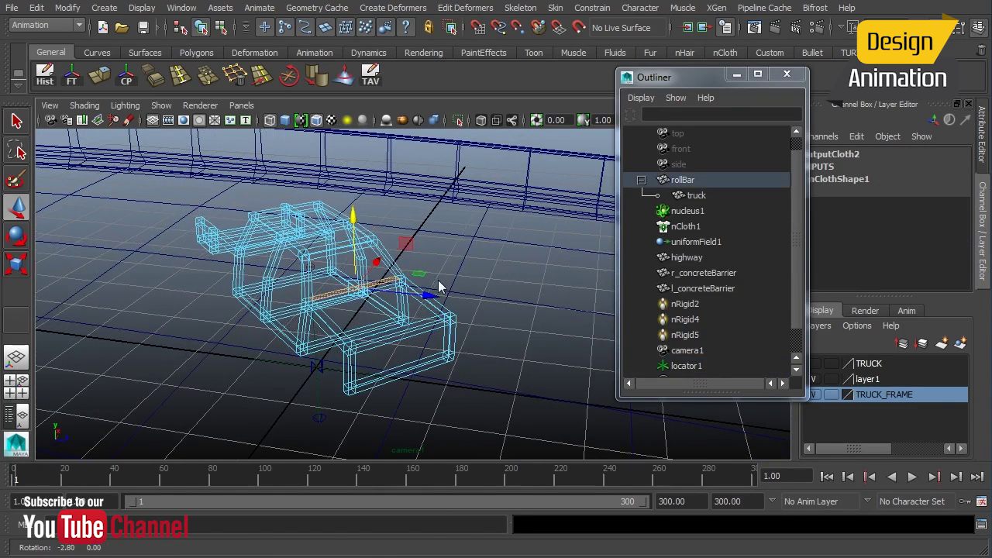
- Unparent the truck from rollBar, then select a roll-bar edge together with locator1
click(696, 195)
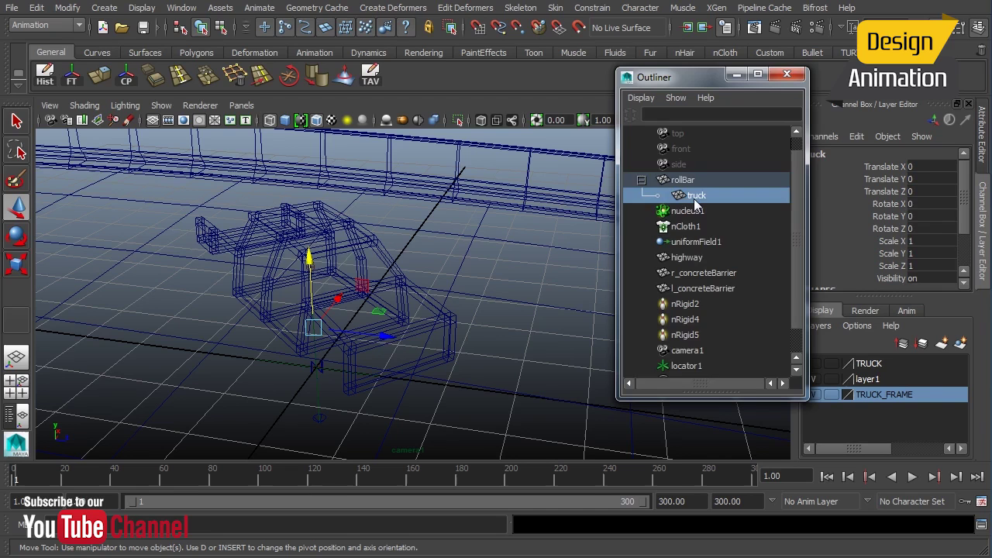
key(shift+p)
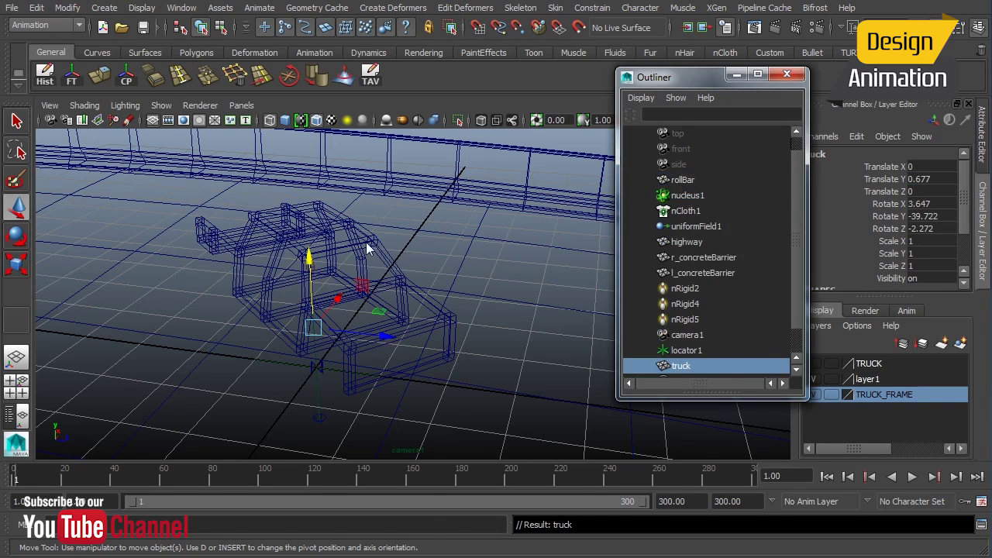
right_drag(368, 248, 365, 204)
click(372, 285)
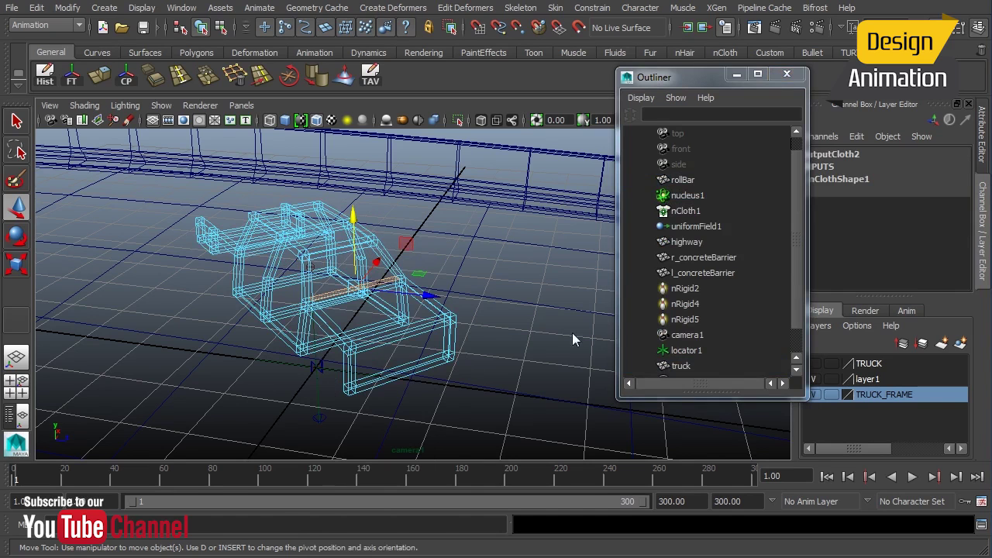
click(691, 353)
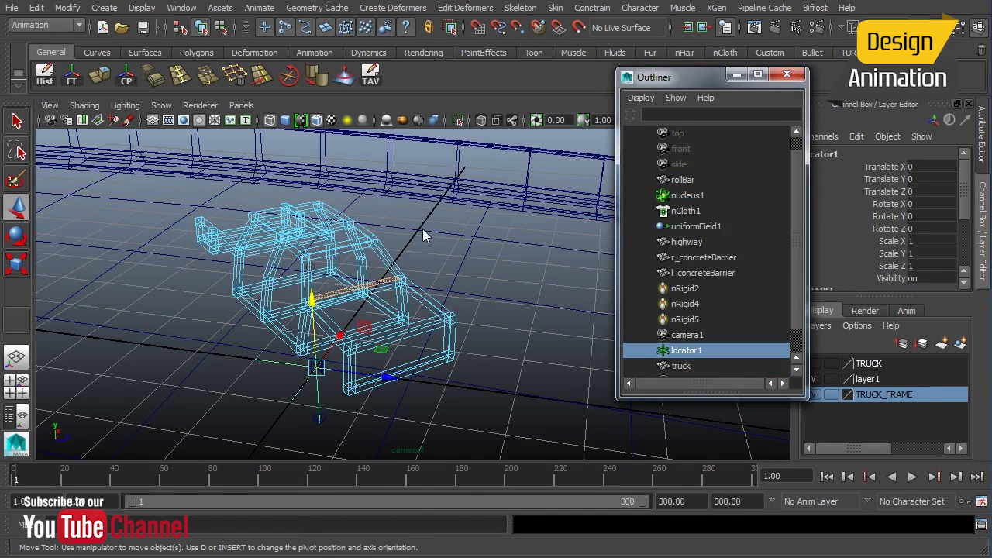
- Point-On-Poly constrain locator1 to the roll-bar edge and return to shaded display
click(593, 8)
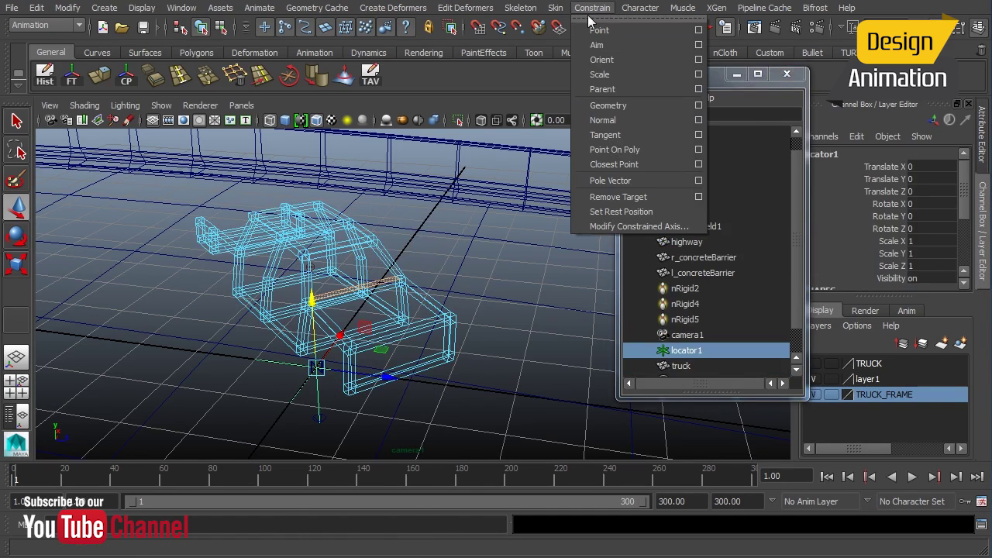
click(613, 149)
mouse_move(258, 247)
alt+mouse_down()
mouse_move(318, 252)
mouse_move(287, 275)
mouse_move(326, 295)
mouse_move(310, 294)
alt+mouse_up()
key(5)
- Select the rollBar frame and switch to the four-view layout
key(w)
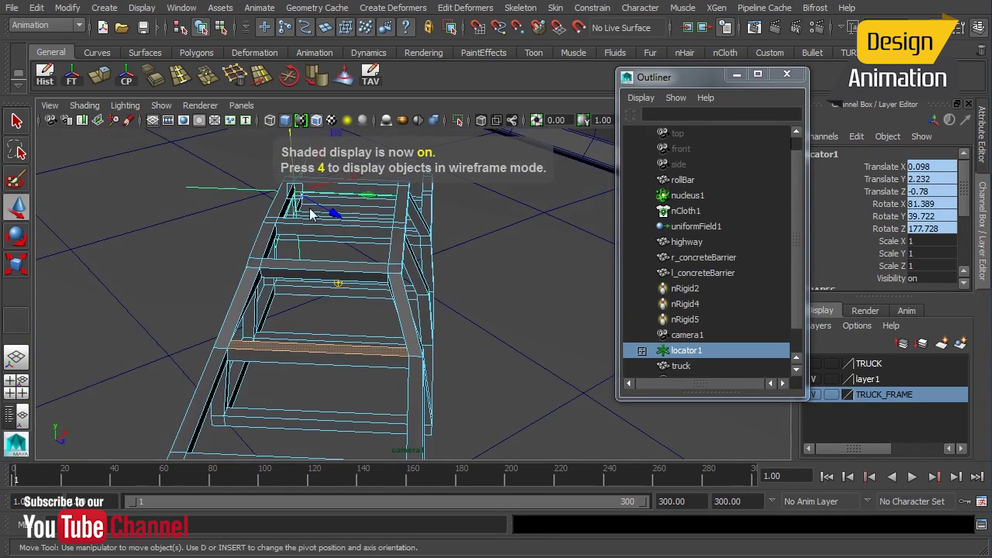
alt+drag(287, 193, 294, 295)
alt+right_drag(294, 294, 379, 273)
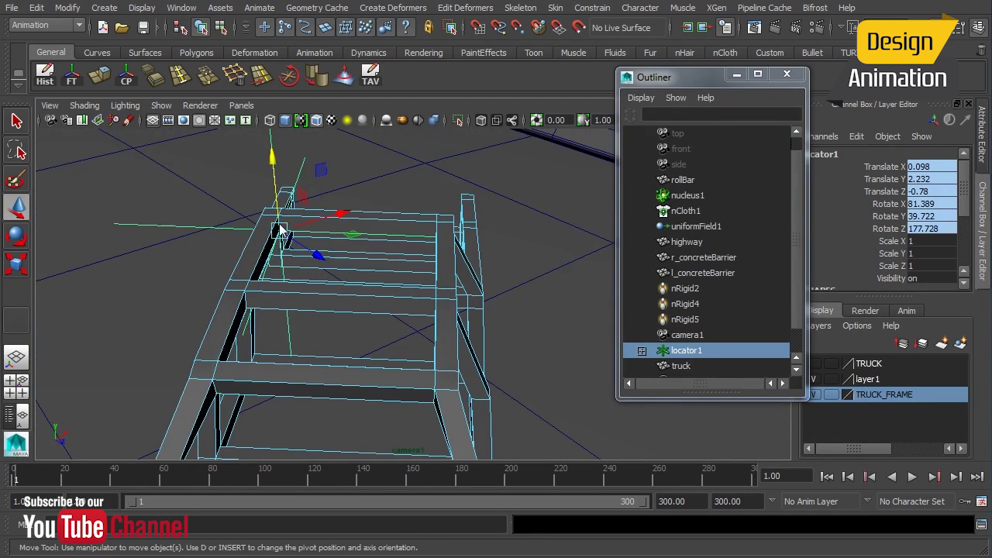
alt+drag(280, 231, 338, 379)
alt+right_drag(338, 368, 361, 298)
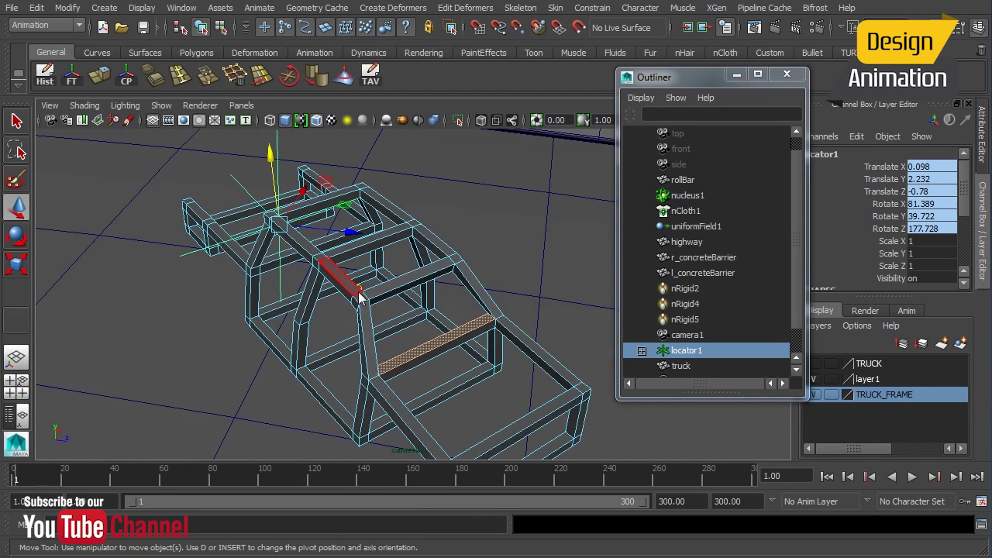
right_drag(419, 287, 457, 266)
alt+drag(457, 266, 413, 254)
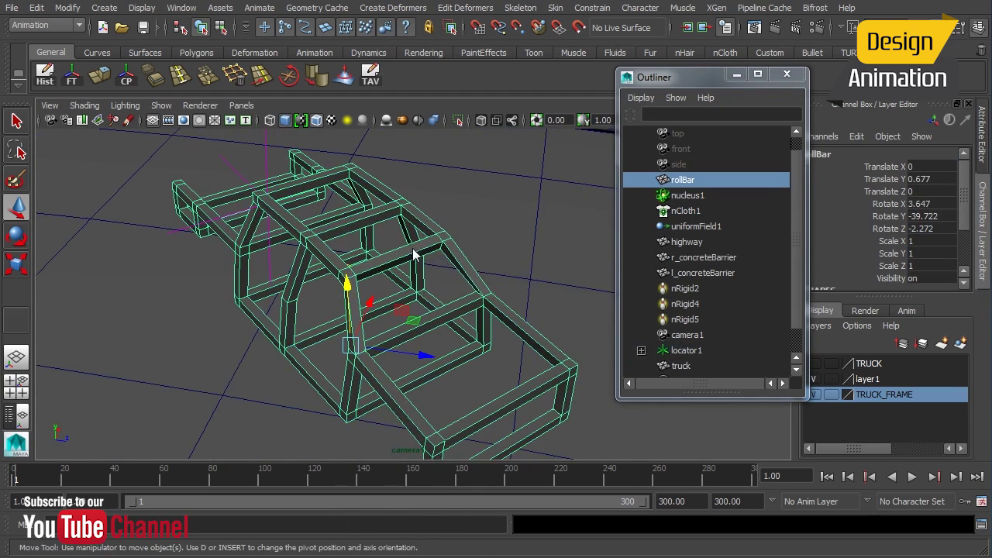
drag(709, 77, 726, 81)
key(space)
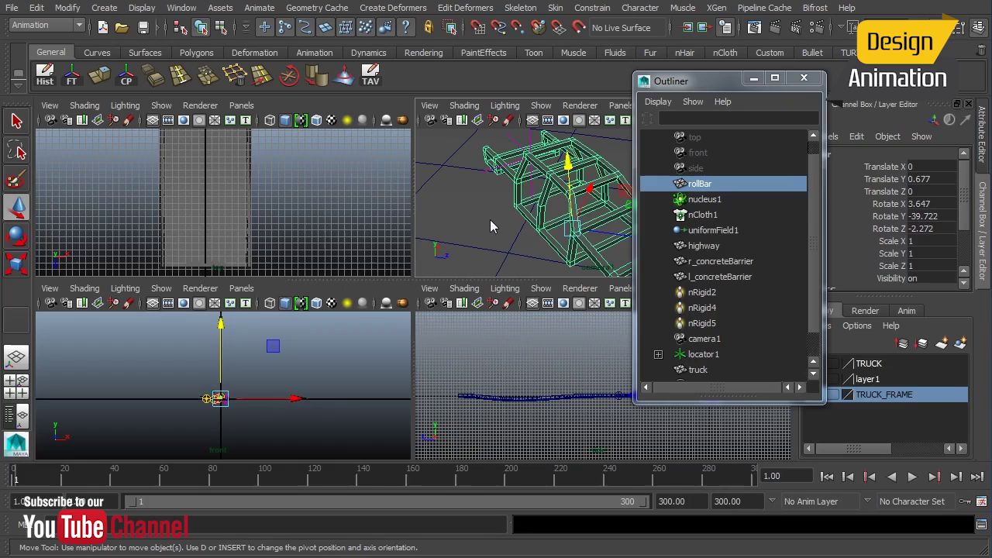
- Turn the lower-left pane into the UV Texture Editor
click(245, 290)
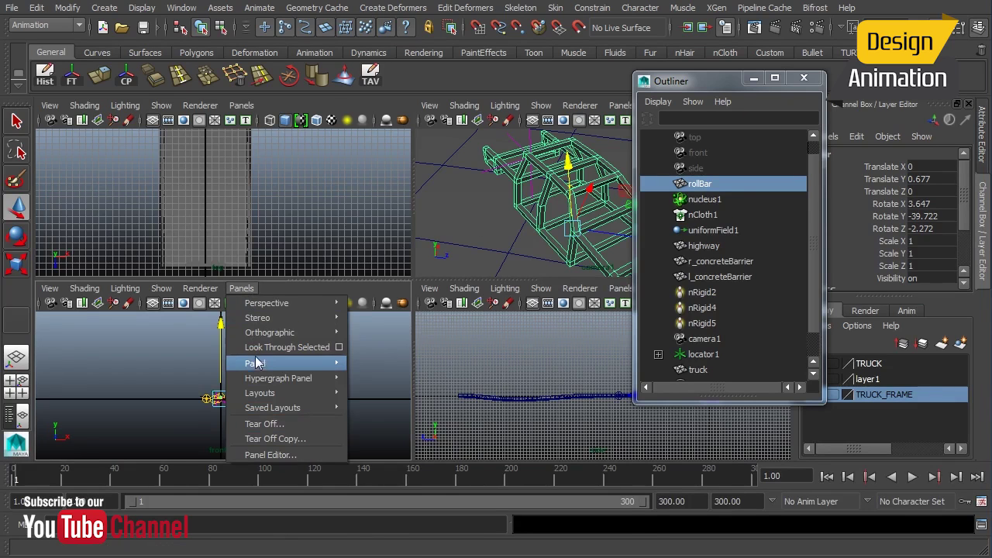
mouse_move(246, 301)
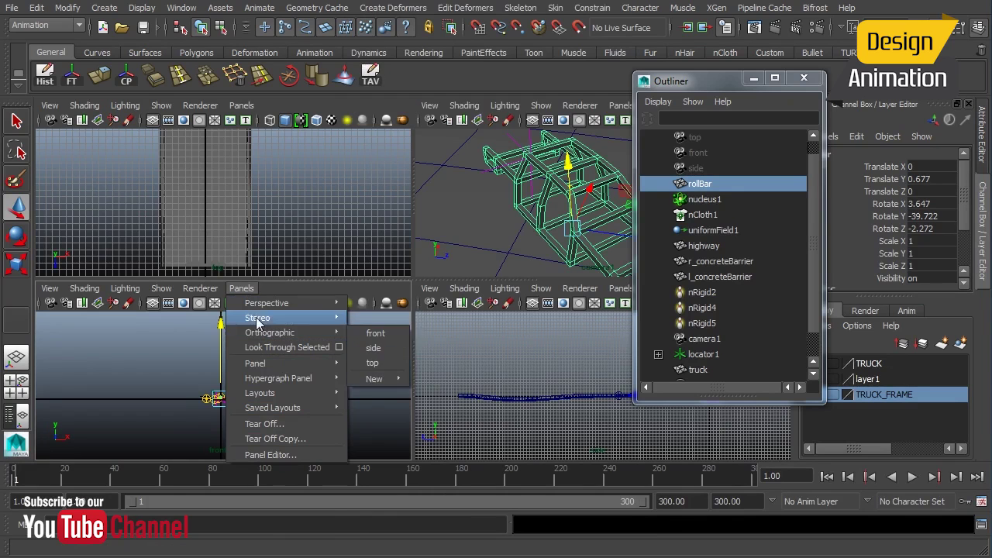
mouse_move(264, 370)
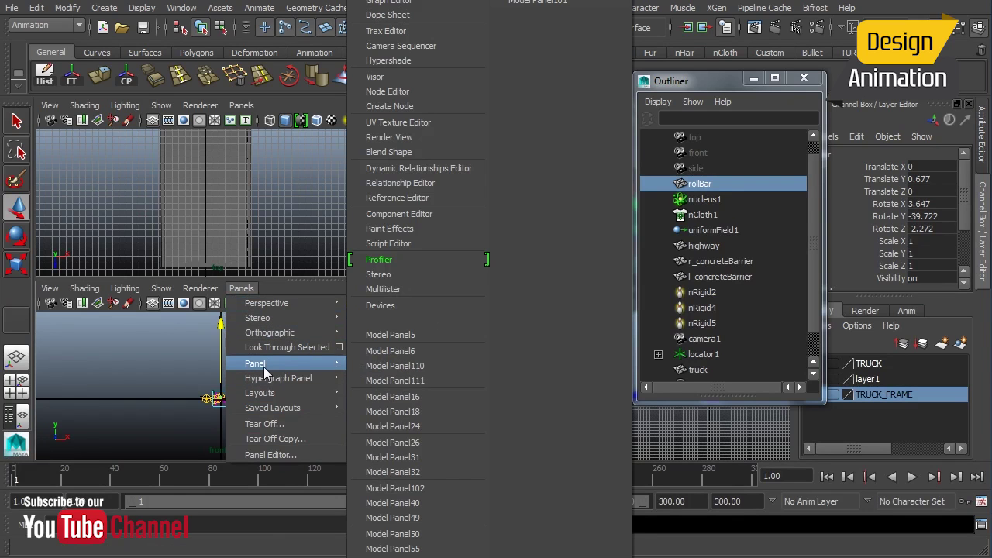
click(397, 124)
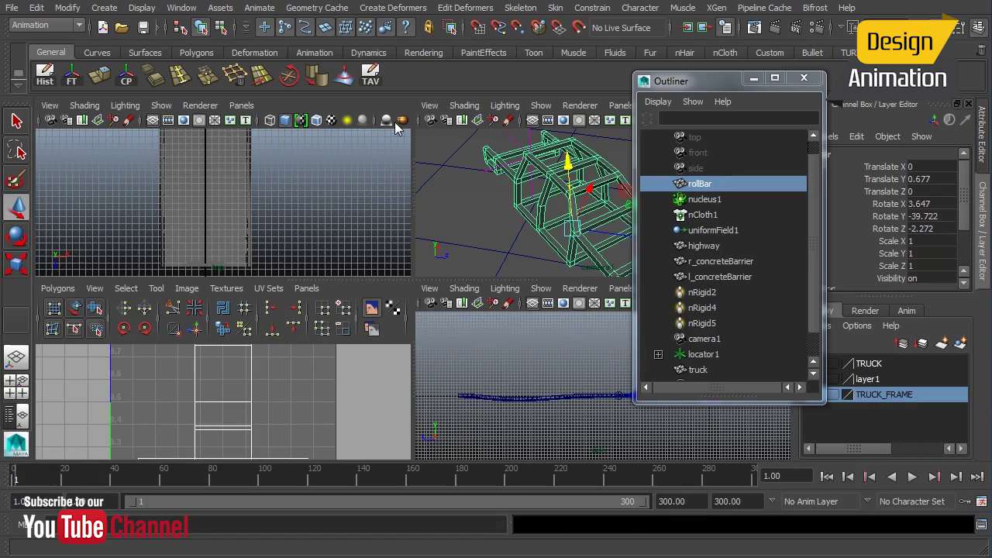
scroll(242, 392, down, 5)
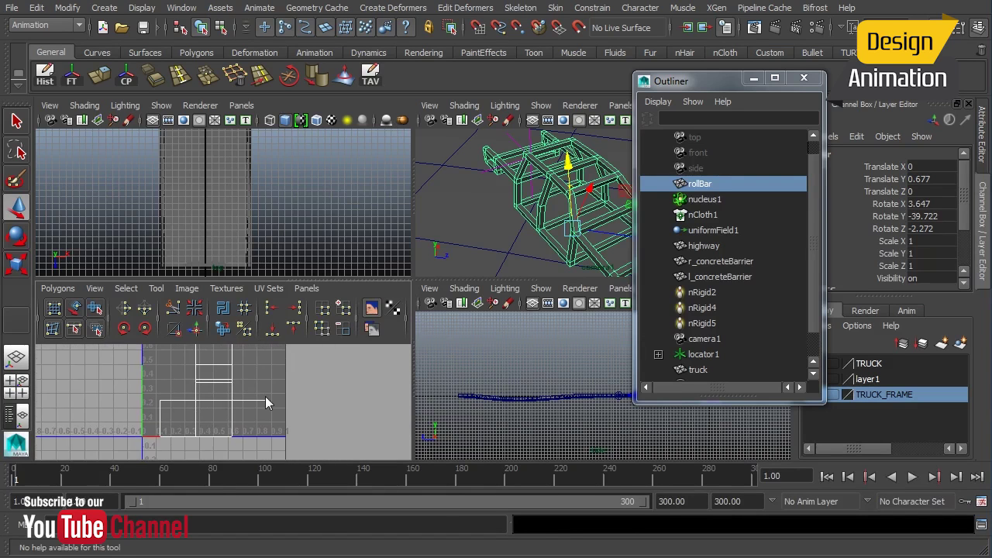
- Maximize the UV Texture Editor to inspect the UVs, then return to the single perspective view
key(space)
scroll(355, 341, up, 5)
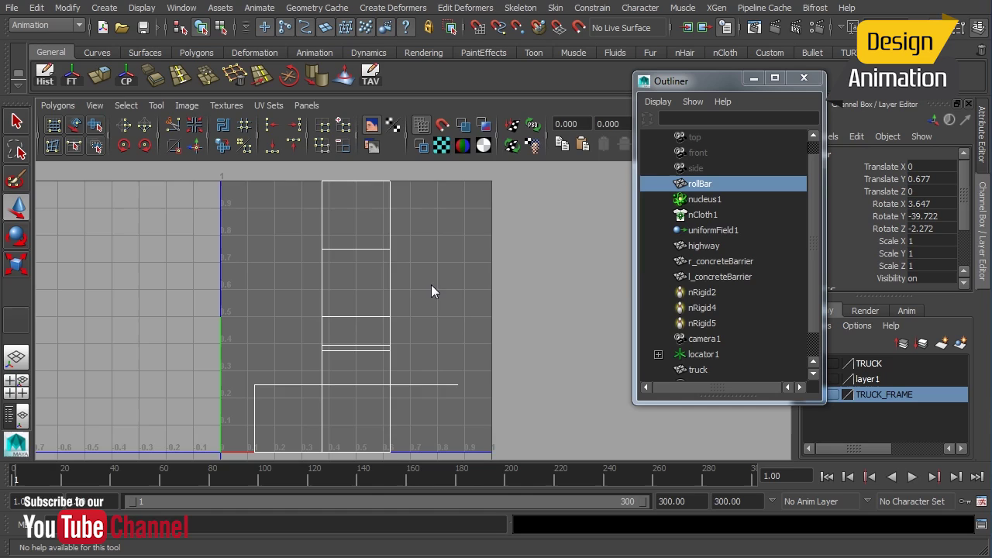
key(space)
key(space)
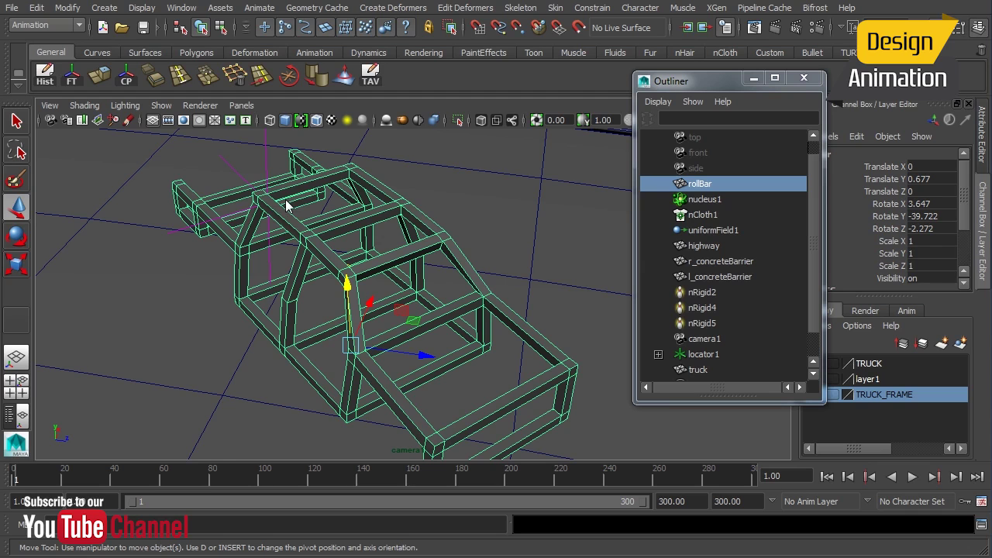
scroll(256, 256, down, 5)
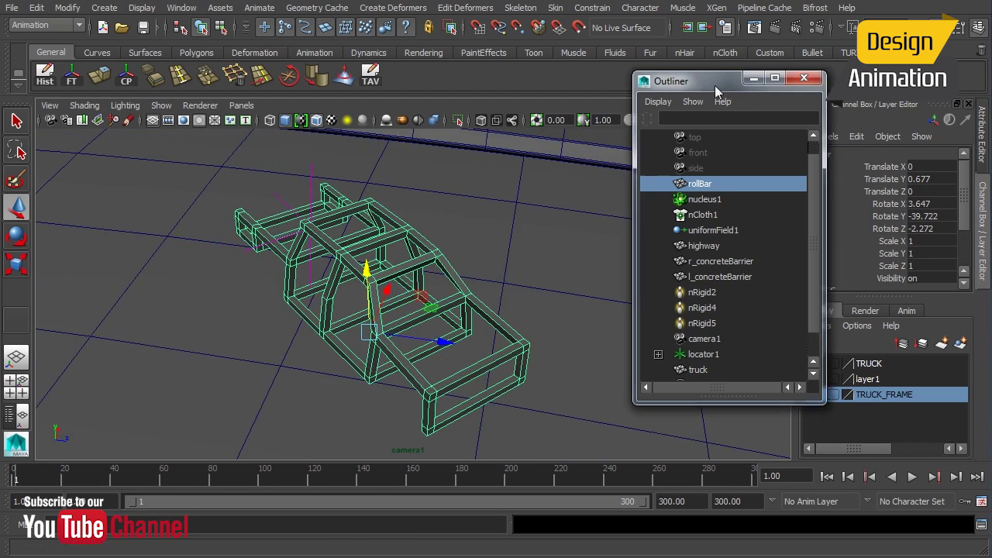
- Minimize the Outliner, select locator1, play the simulation, and rewind to frame 1
drag(715, 83, 689, 81)
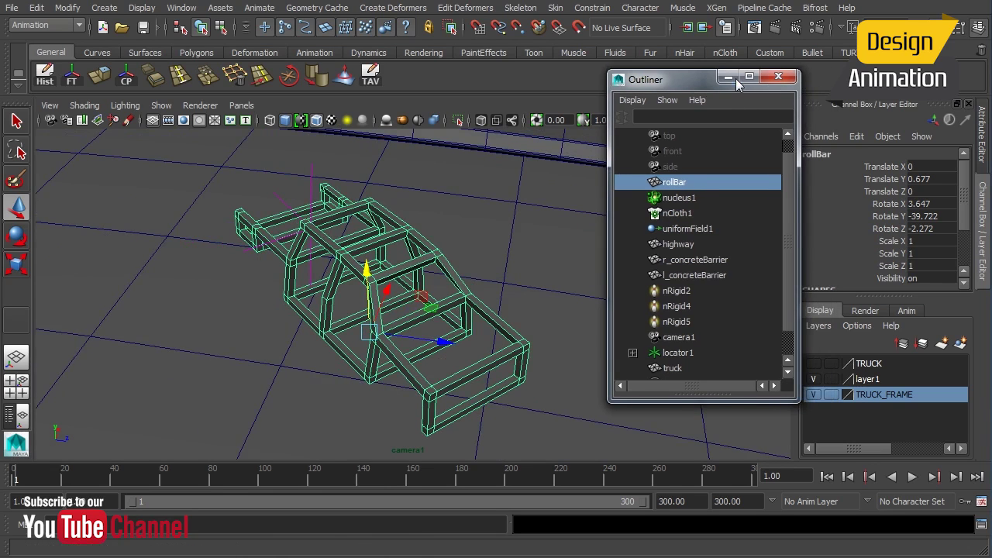
click(730, 77)
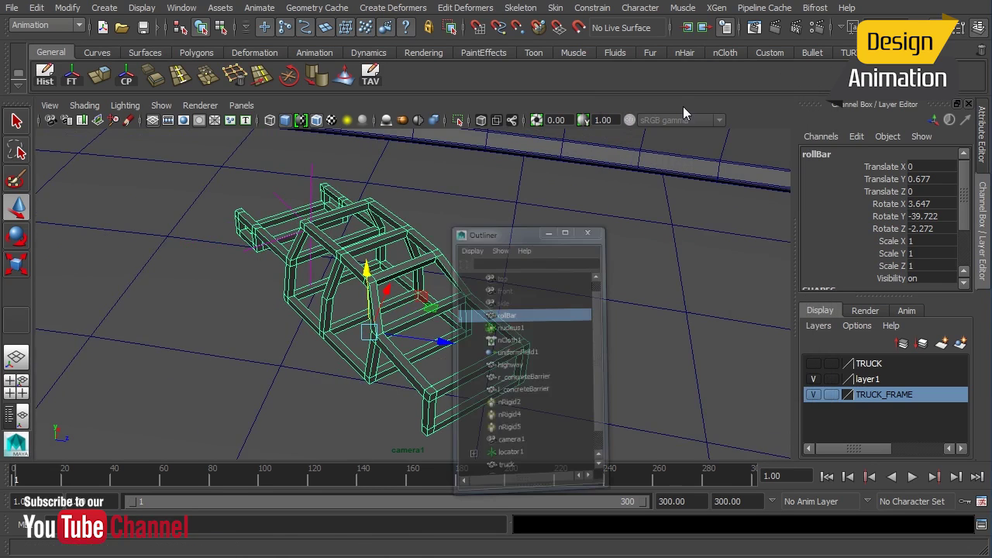
click(321, 201)
alt+drag(504, 276, 335, 310)
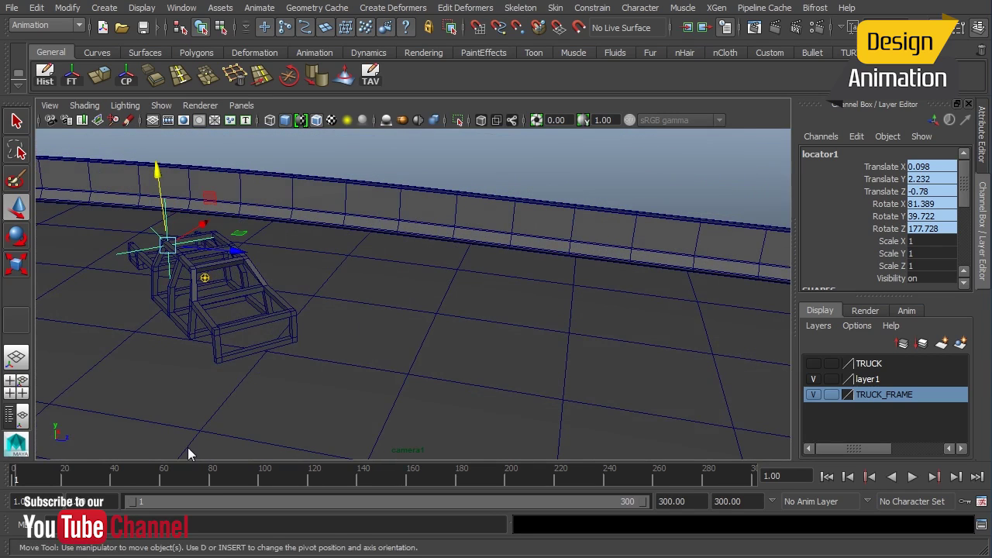
key(alt+v)
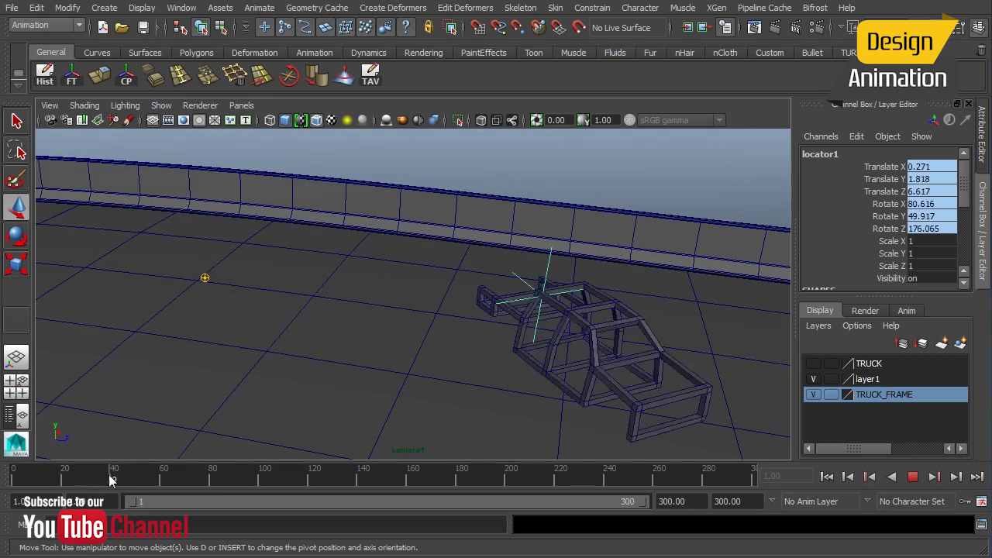
drag(128, 481, 12, 479)
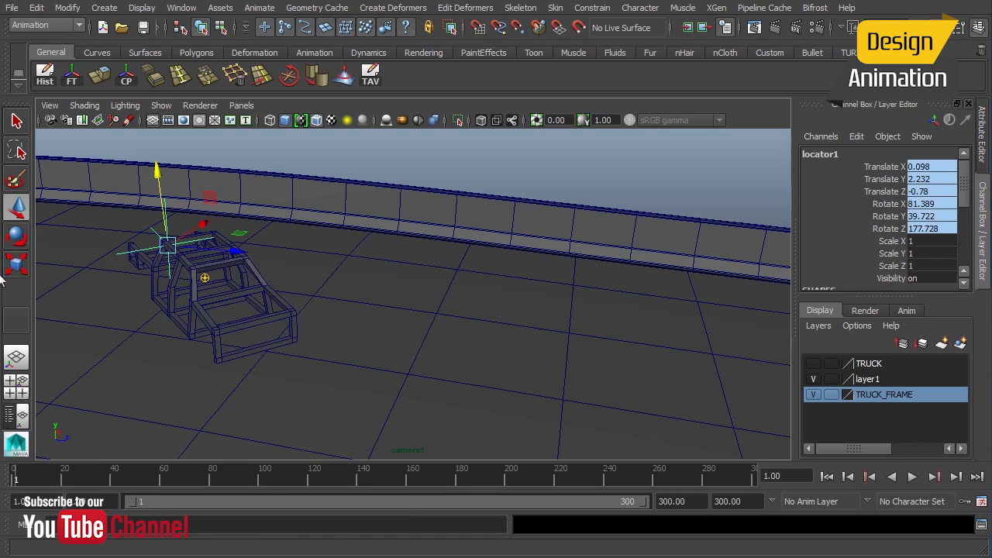
- Bake locator1's Translate and Rotate channels to keyframes using Bake Simulation with Channels set to From Channel Box
click(37, 8)
mouse_move(54, 139)
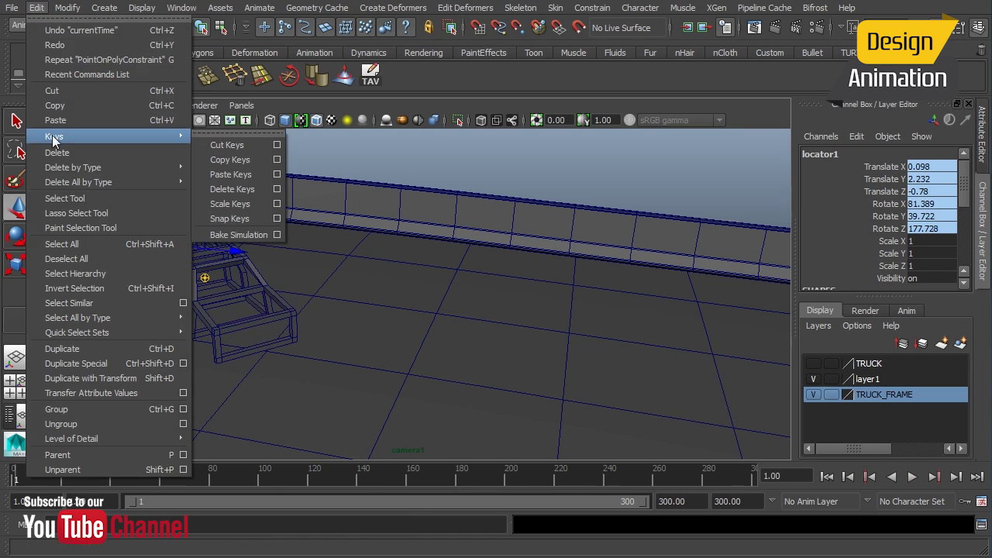
click(278, 236)
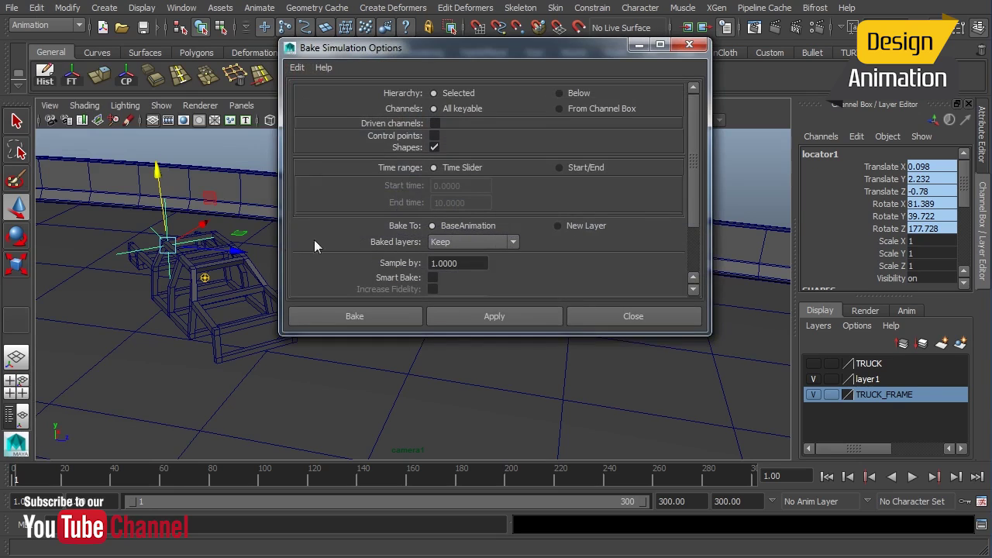
drag(471, 50, 486, 53)
drag(869, 167, 890, 231)
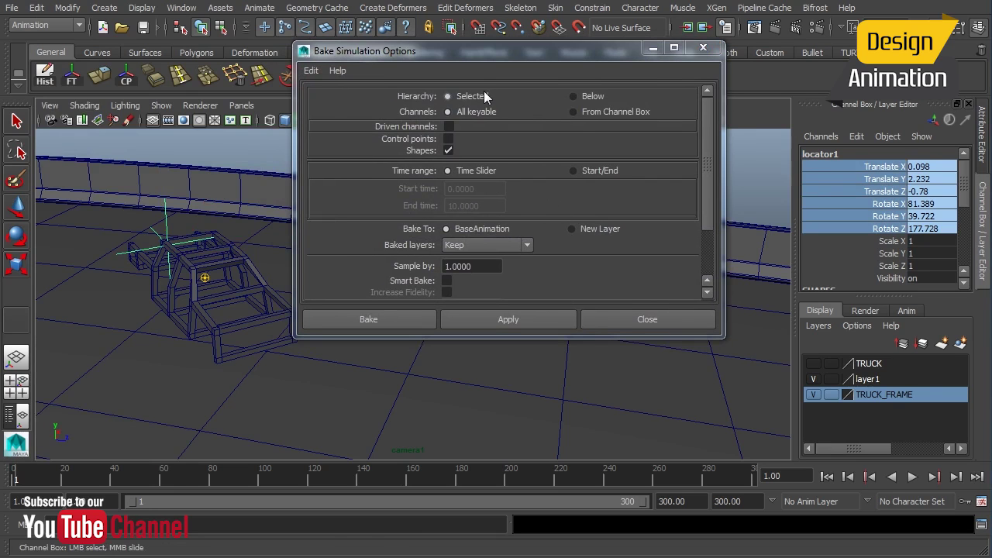
click(596, 111)
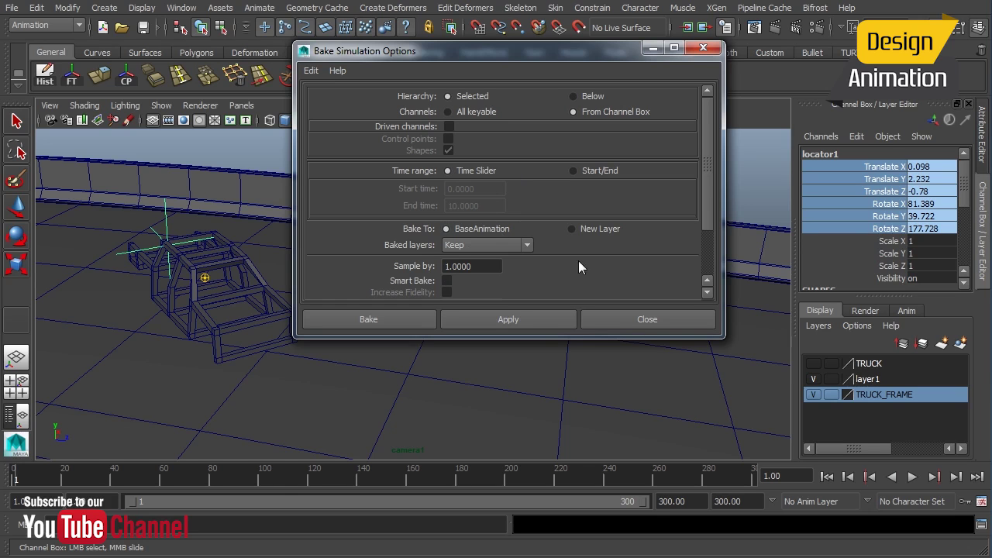
drag(708, 211, 705, 159)
click(378, 322)
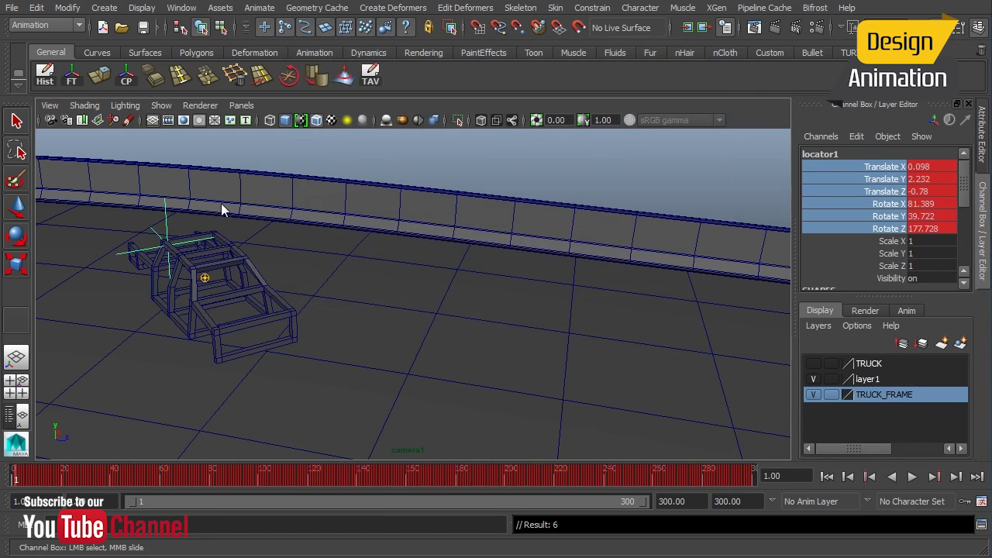
- Select the rollBar frame and show the nucleus1 solver settings in the Attribute Editor
click(241, 256)
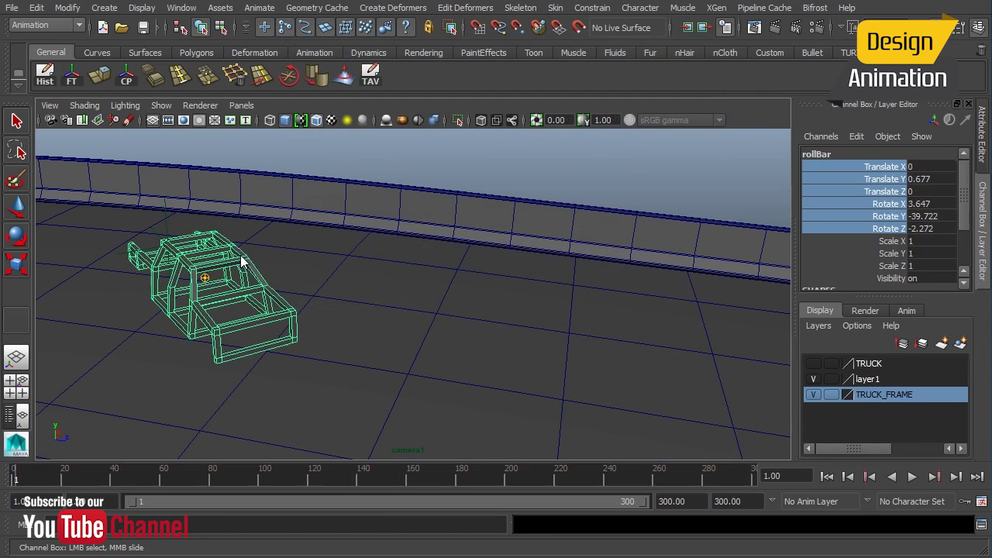
click(983, 140)
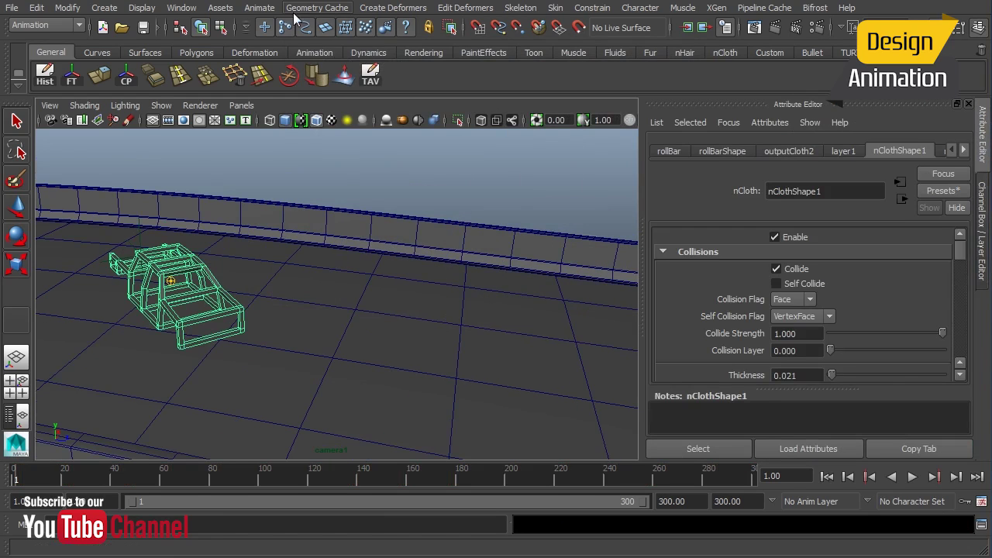
click(964, 150)
click(964, 151)
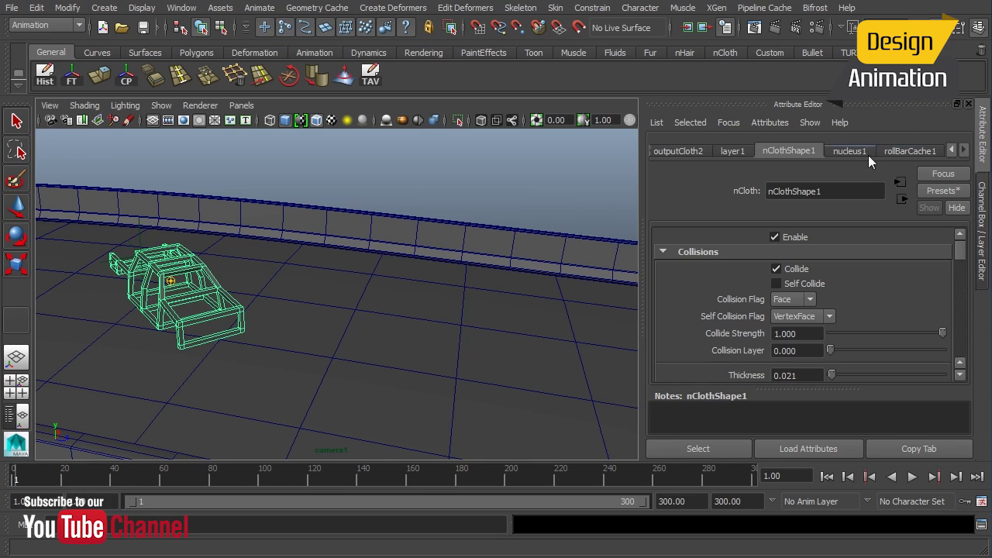
click(858, 153)
scroll(953, 268, up, 10)
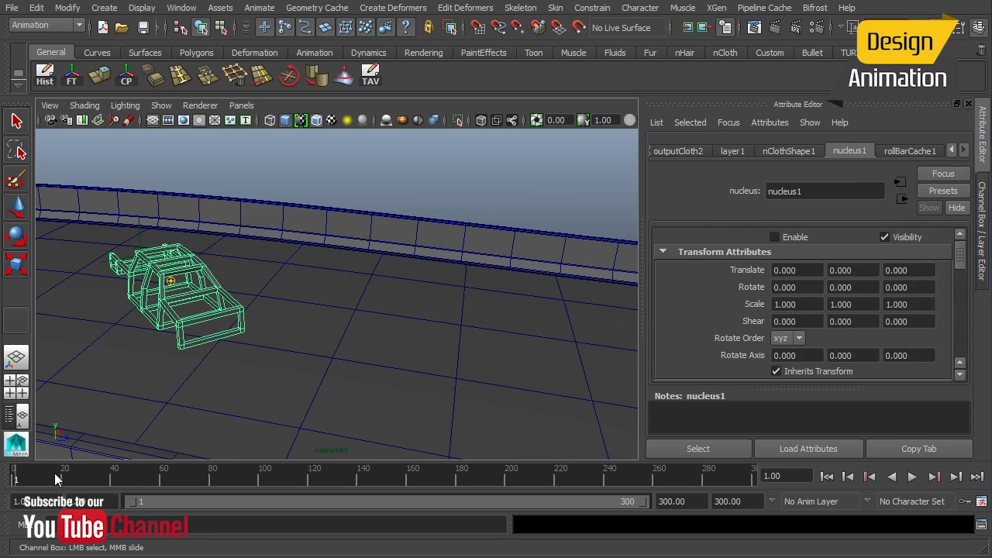
- Play the simulation, rewind to frame 1, and select the locator riding on the roll cage
key(alt+v)
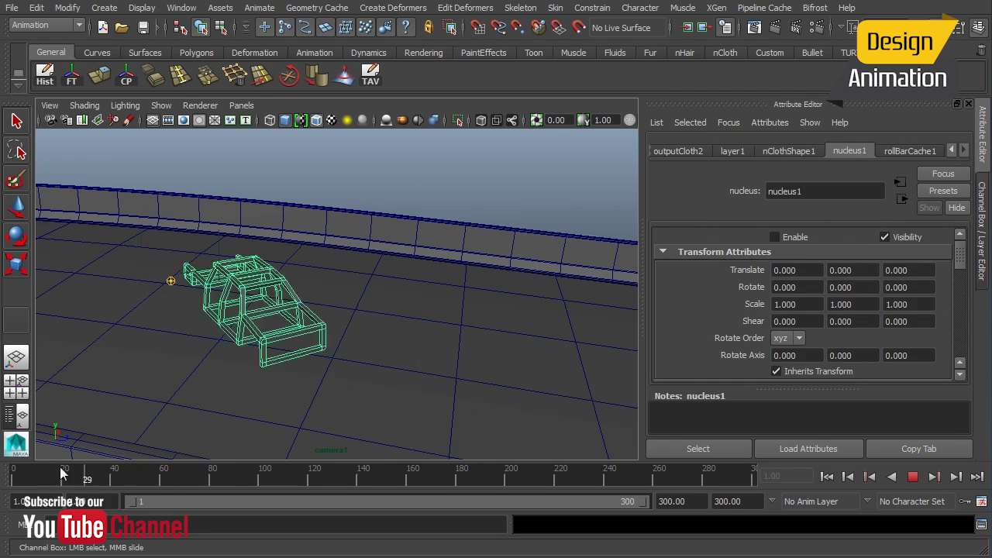
key(alt+shift+v)
key(Escape)
click(138, 225)
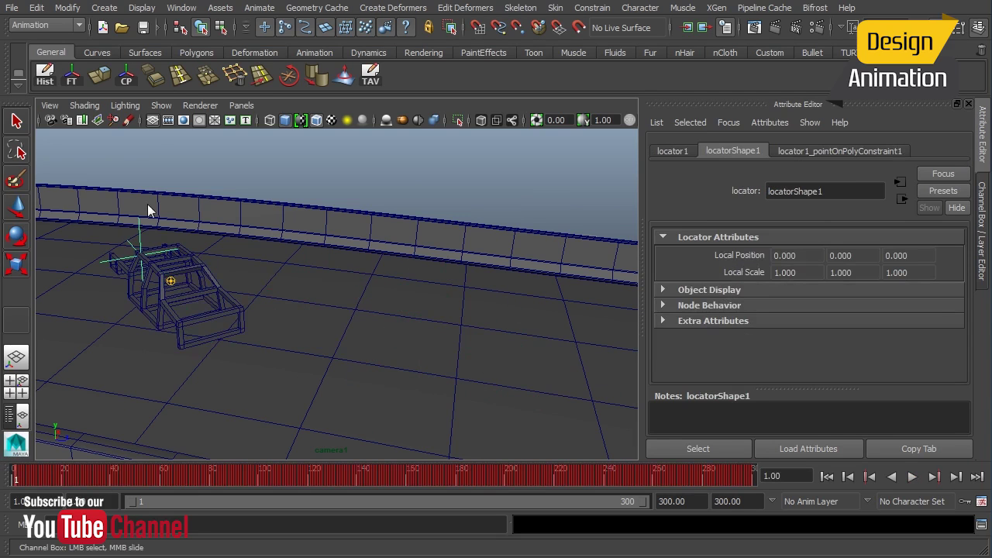
- In Hypergraph: Hierarchy, delete locator1_pointOnPolyConstraint1 and select locator1
click(182, 7)
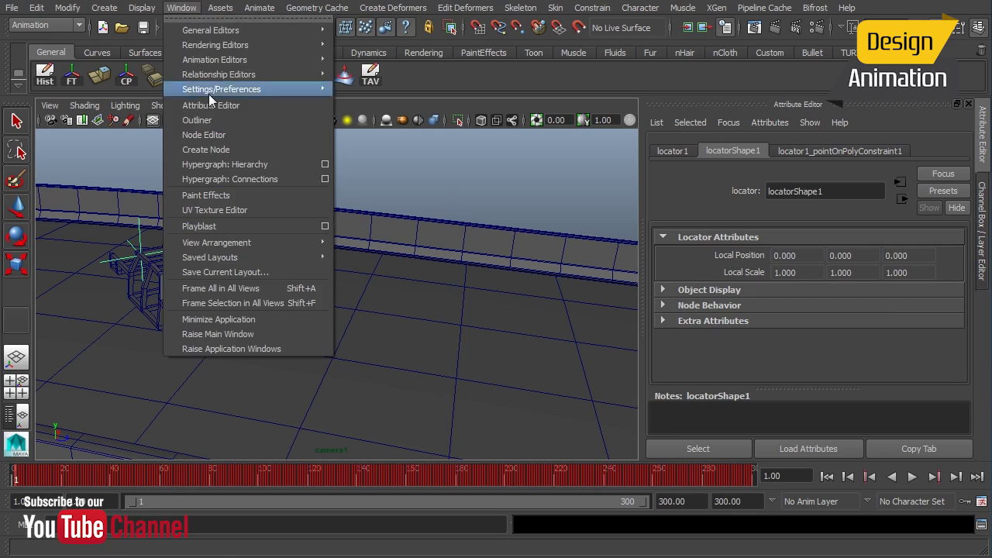
click(231, 165)
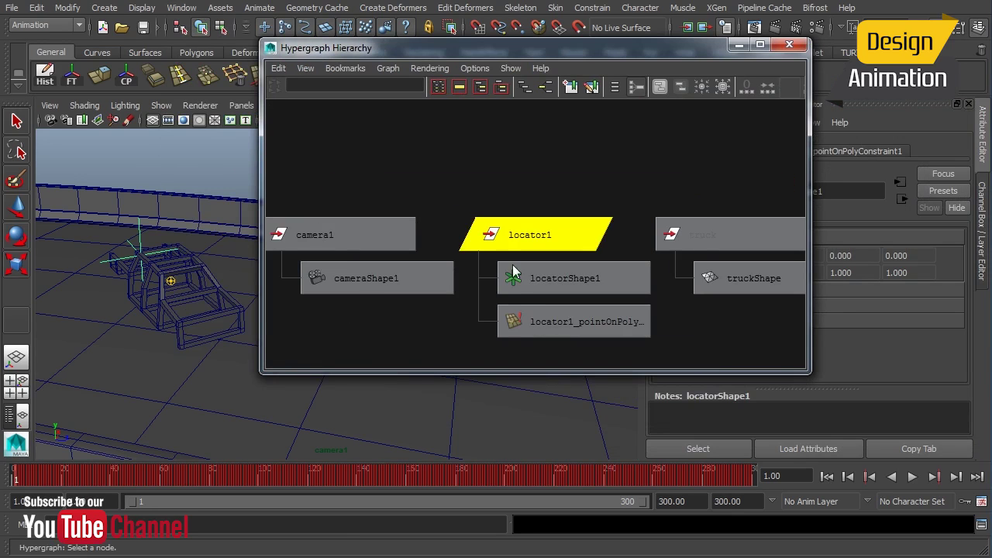
click(577, 262)
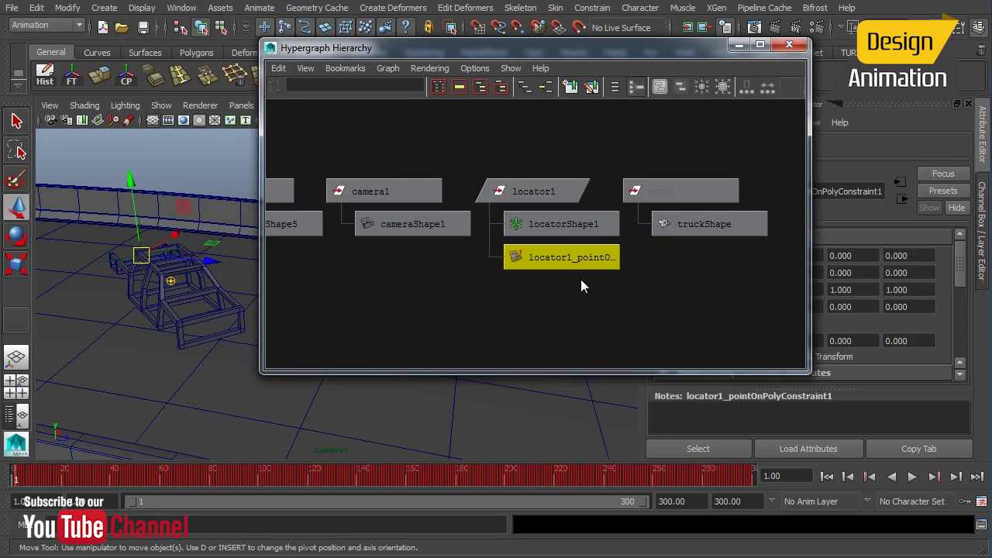
key(Delete)
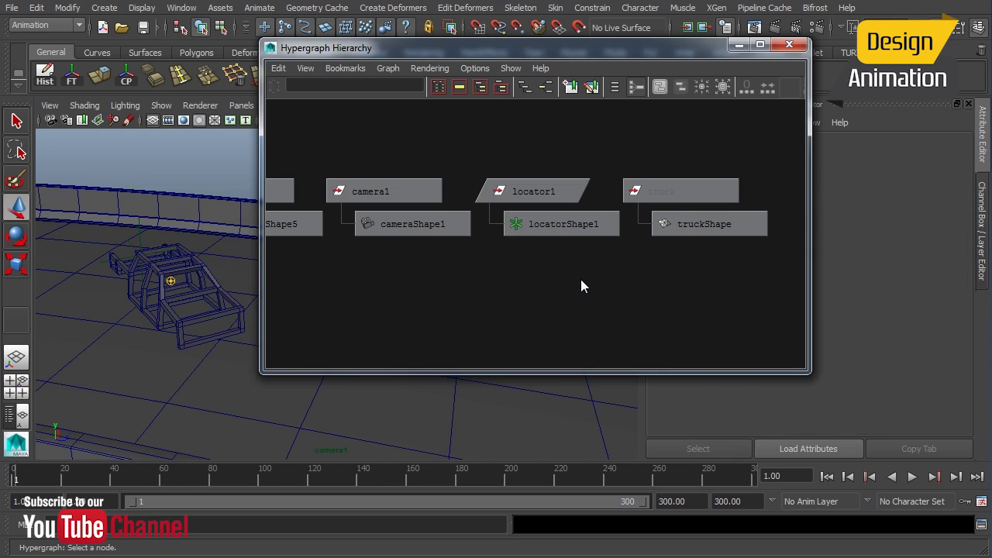
click(535, 191)
- Scrub and play the timeline to check locator1's baked motion, moving and shrinking the Hypergraph window aside
drag(47, 480, 88, 481)
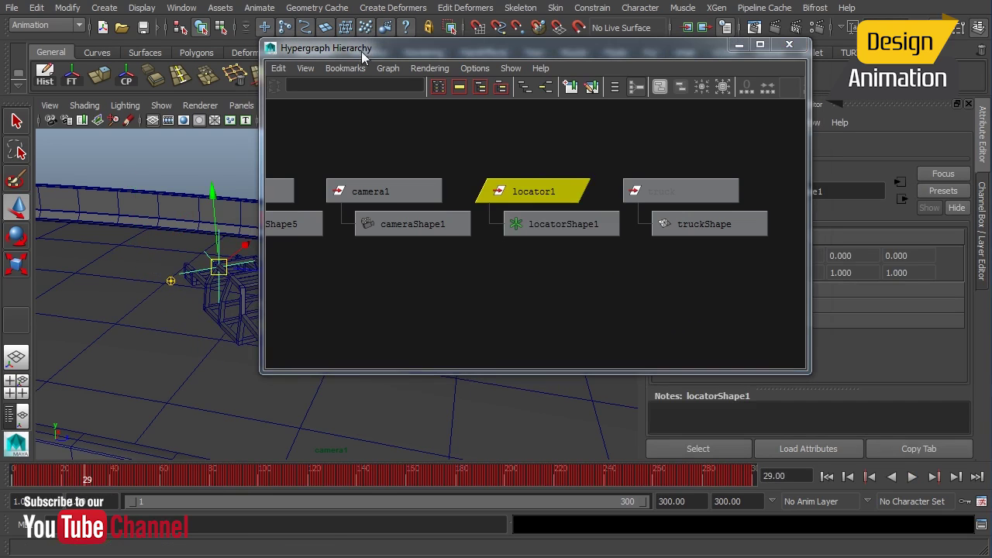
drag(361, 48, 517, 38)
key(alt+v)
drag(201, 478, 38, 468)
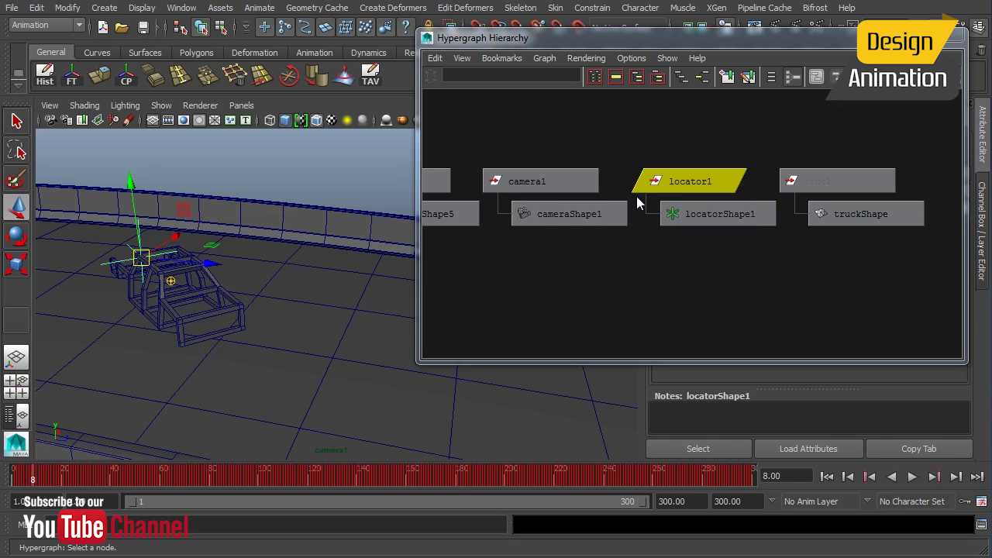
drag(854, 38, 807, 41)
drag(918, 363, 790, 291)
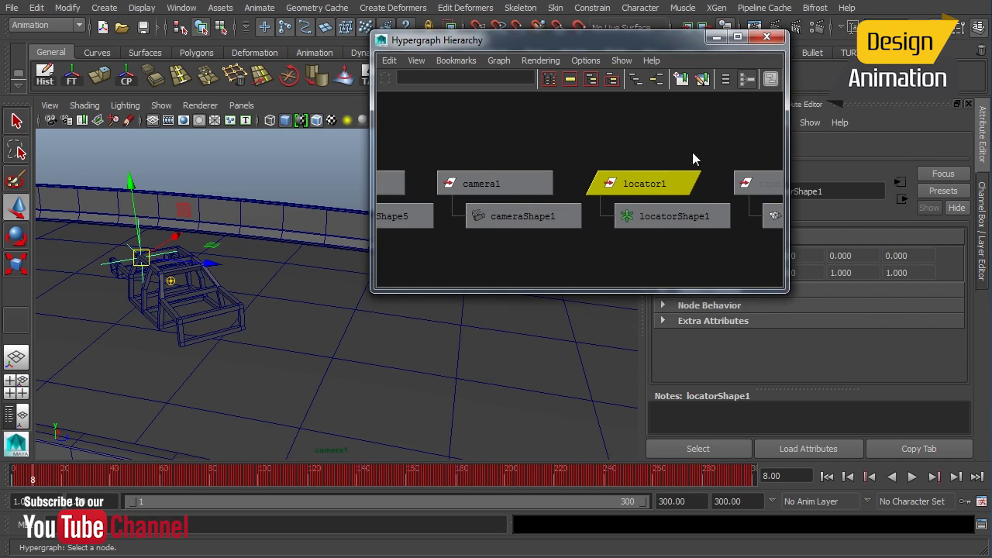
- Select the truck node and turn the TRUCK layer's visibility back on
alt+middle_drag(694, 160, 636, 166)
click(673, 176)
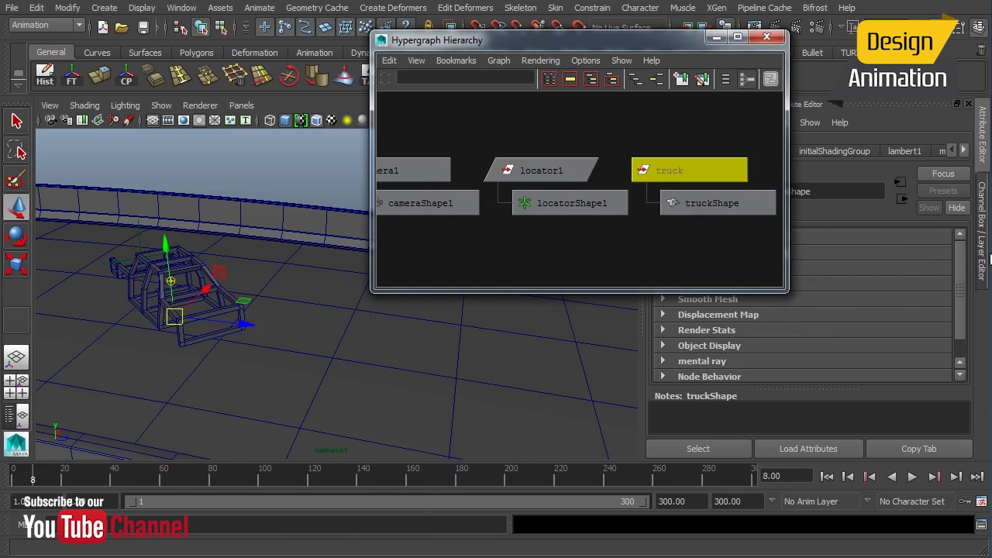
click(983, 237)
click(813, 364)
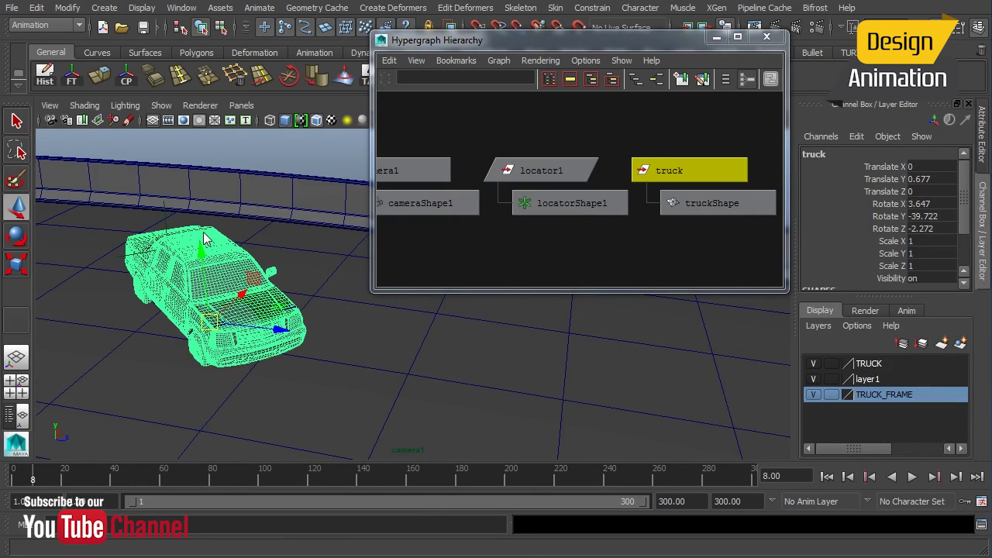
- Parent the truck under locator1, then scrub and play the timeline to test it
click(563, 172)
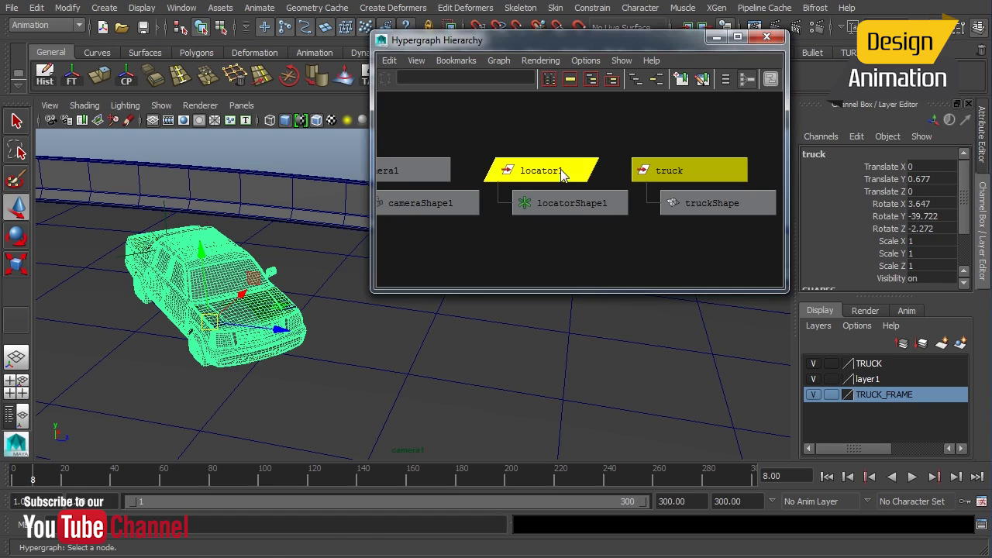
key(p)
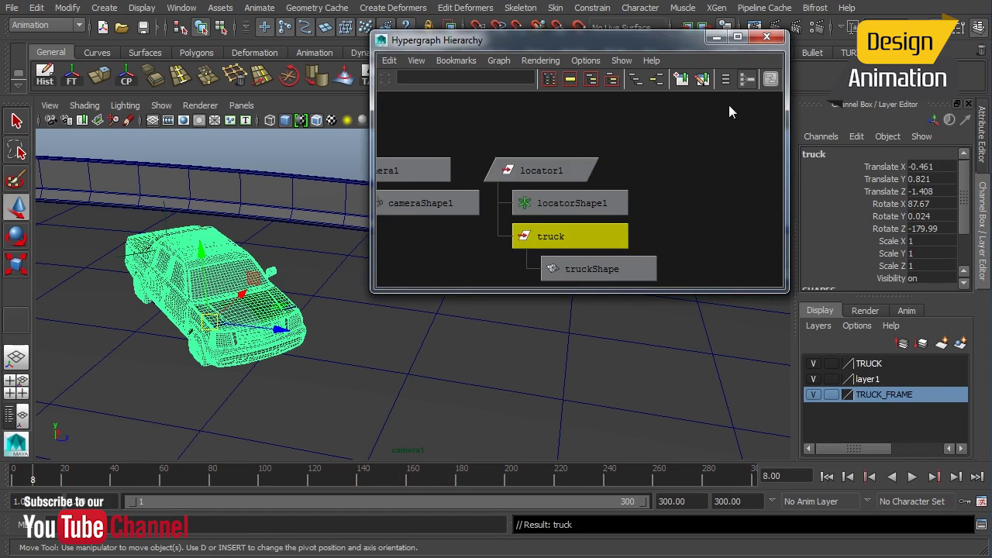
click(718, 37)
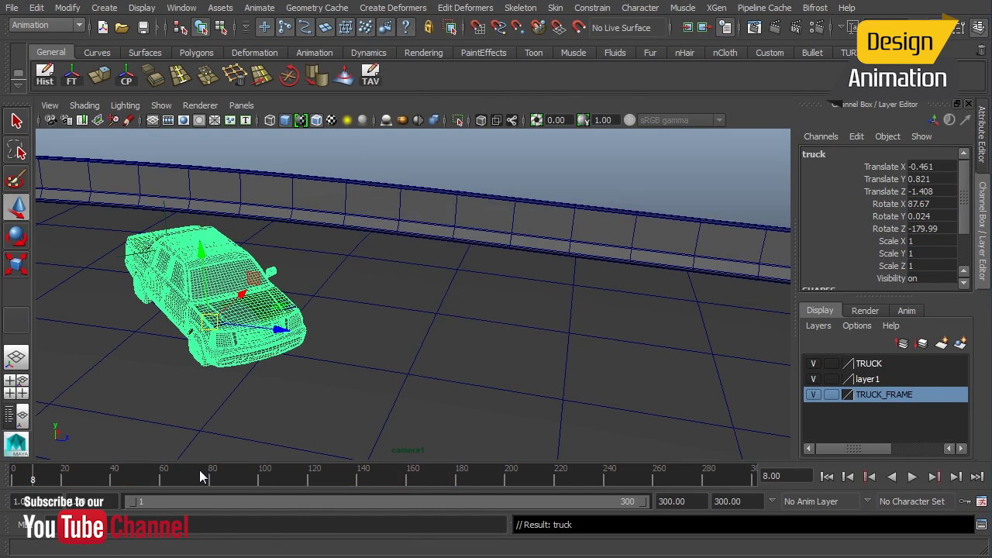
drag(199, 469, 6, 474)
key(alt+v)
- Look through the highway camera, deselect, turn off Wireframe on Shaded, and play to frame 300
click(241, 105)
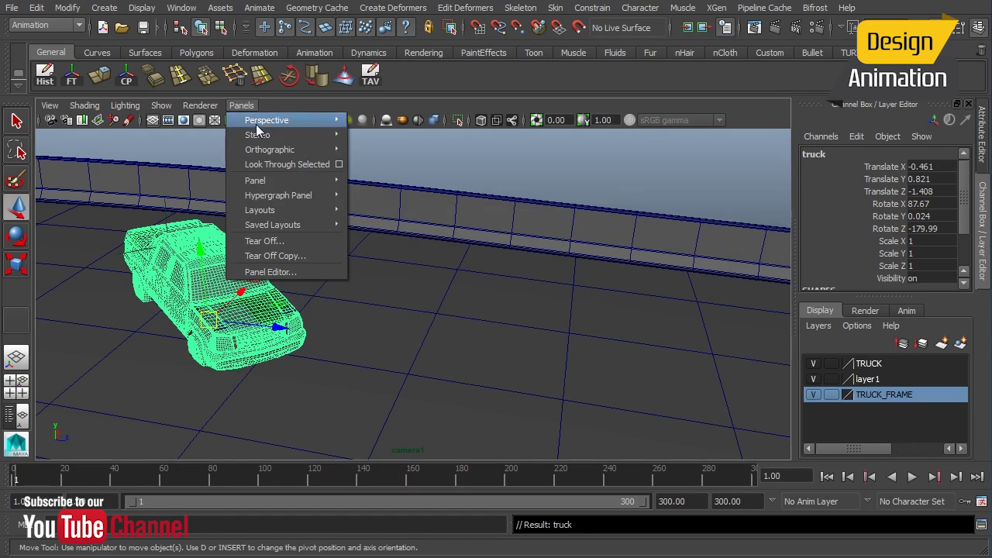
mouse_move(280, 120)
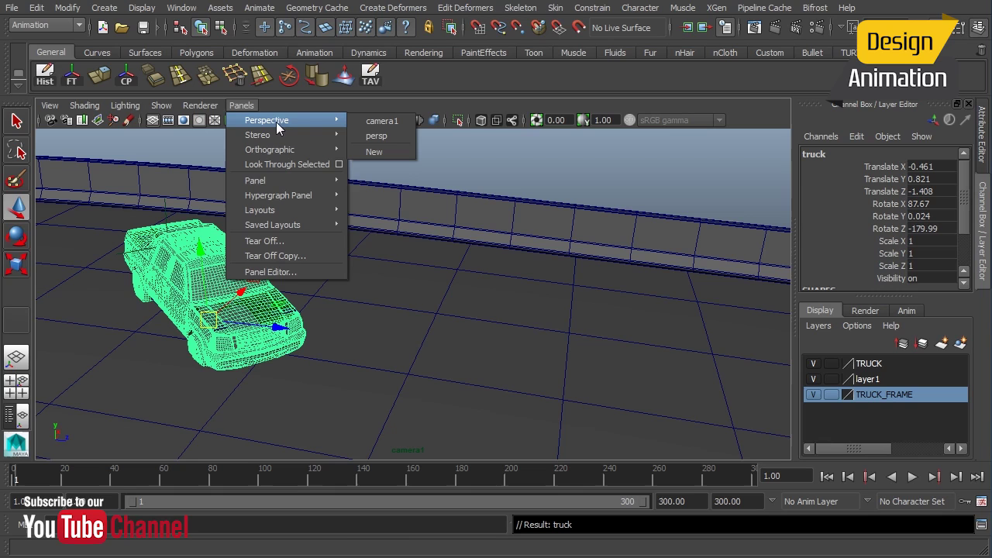
click(389, 135)
click(729, 239)
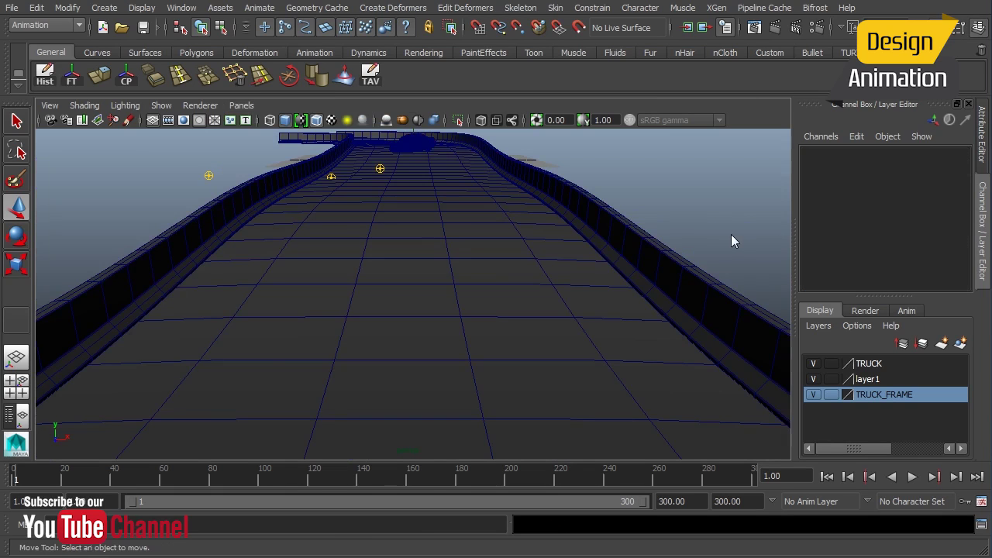
click(315, 122)
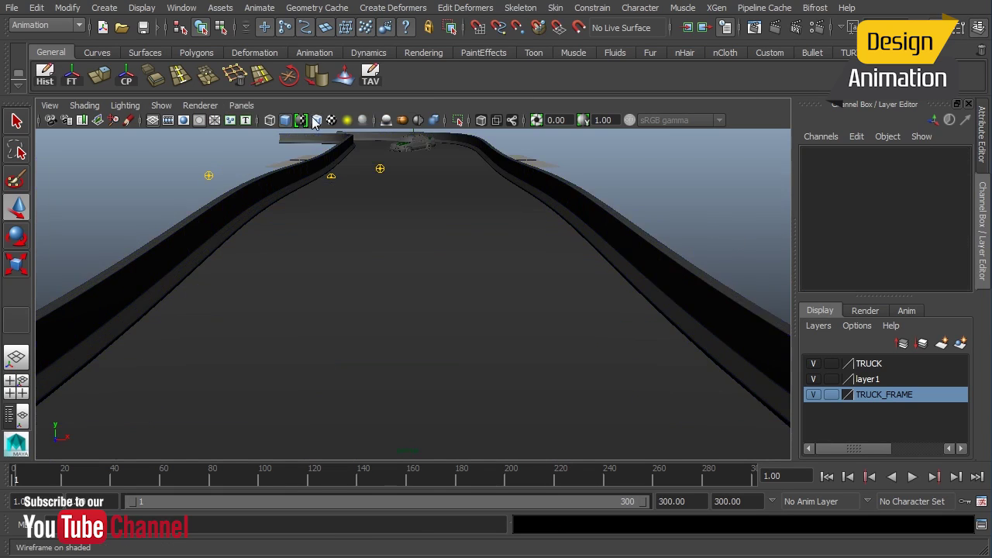
click(914, 478)
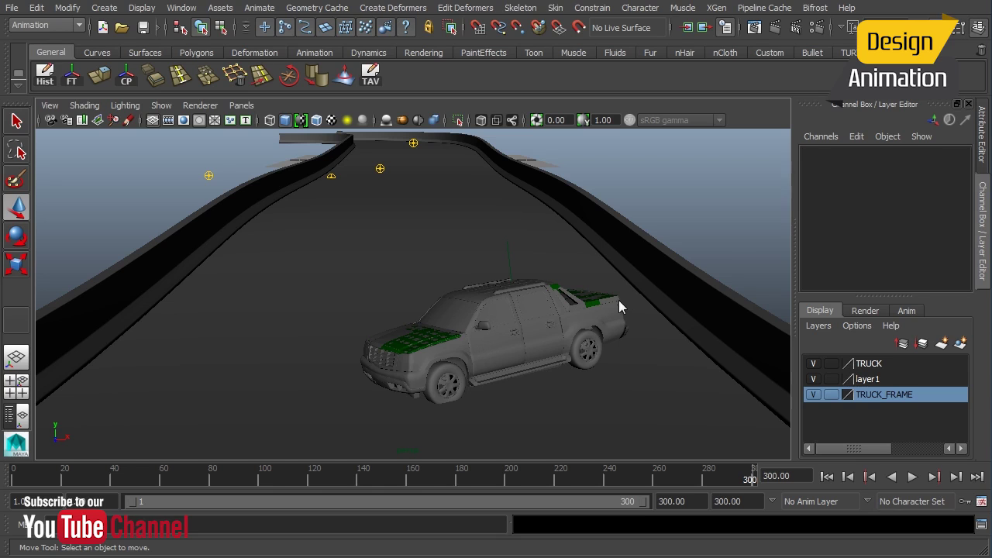
- Select locator1, rewind to frame 1, and switch the viewport to look through camera1
click(511, 263)
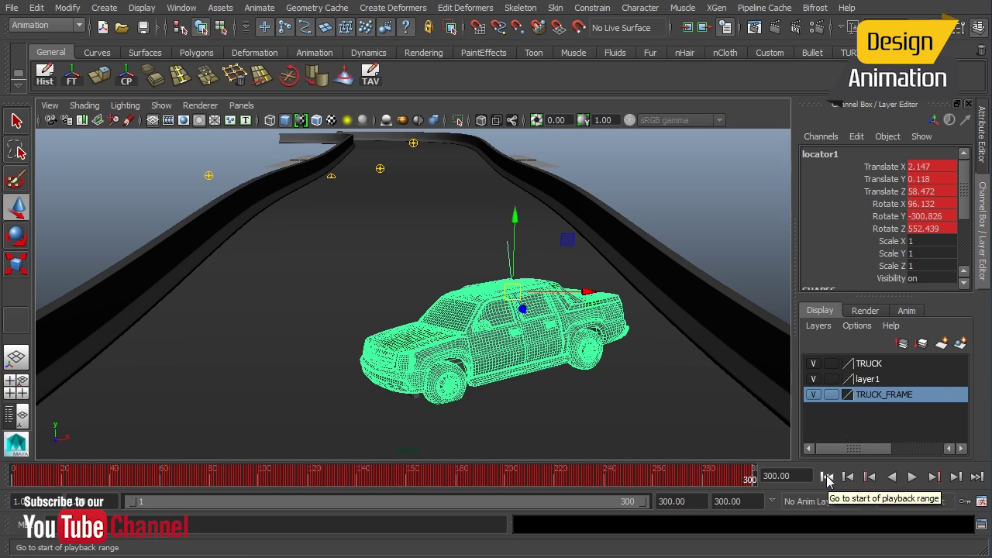
click(828, 477)
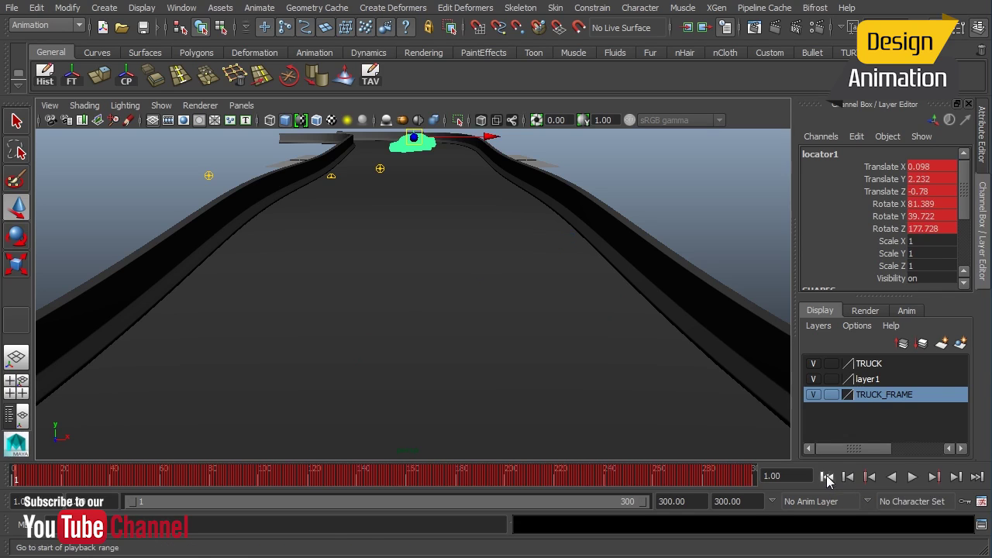
click(241, 105)
mouse_move(289, 120)
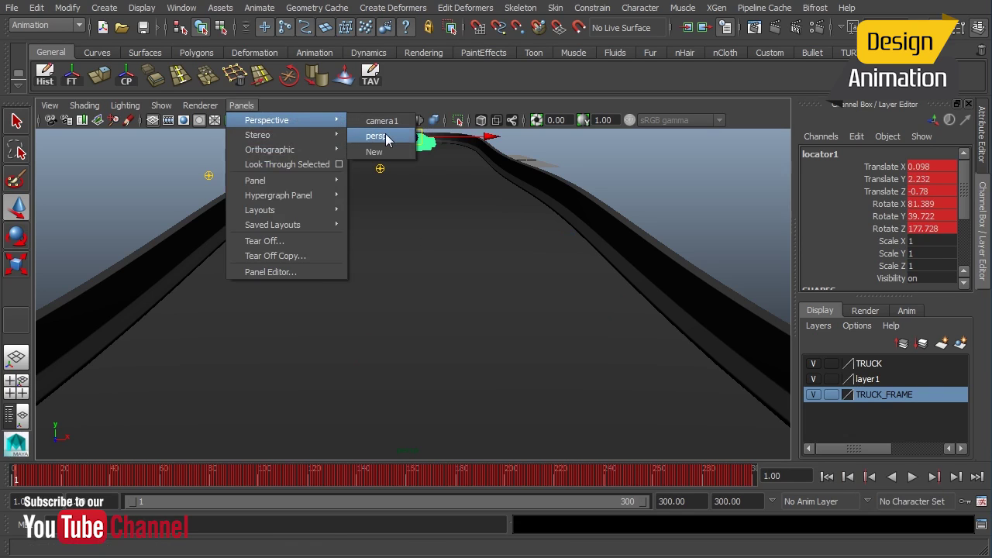
click(380, 136)
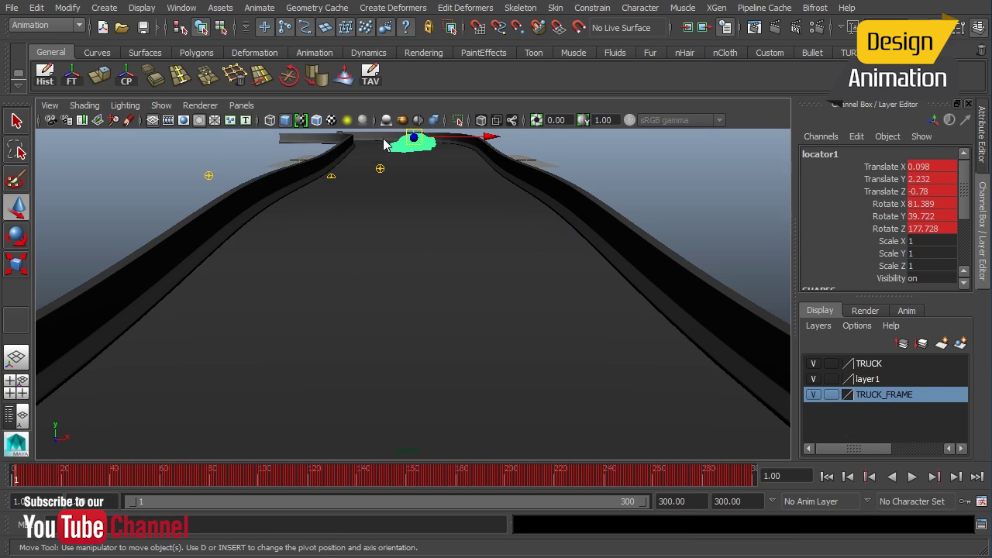
click(250, 106)
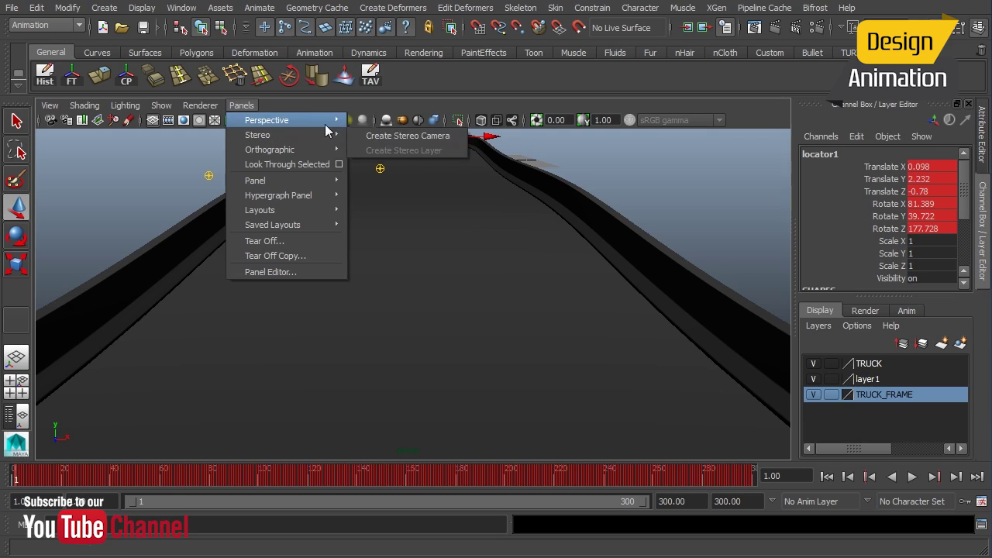
mouse_move(325, 122)
click(380, 122)
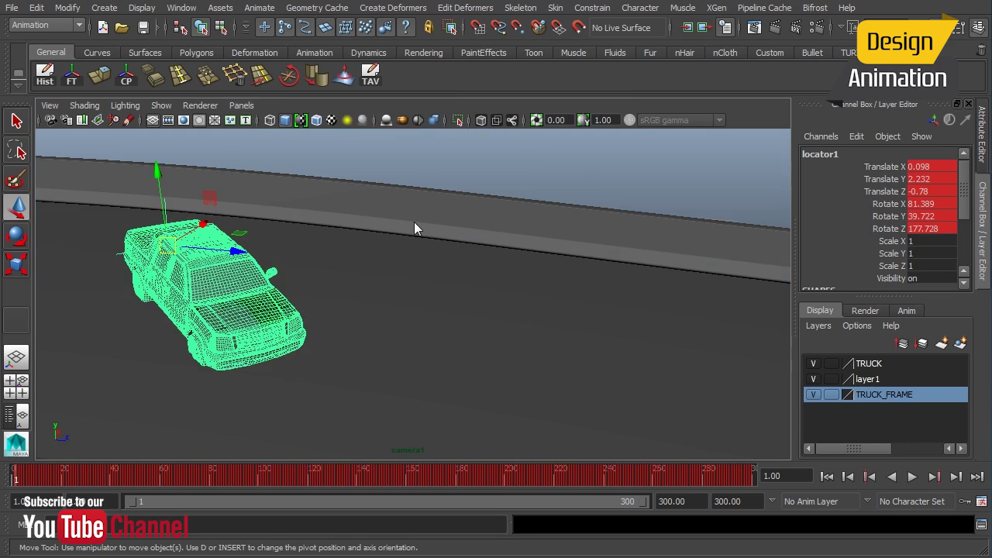